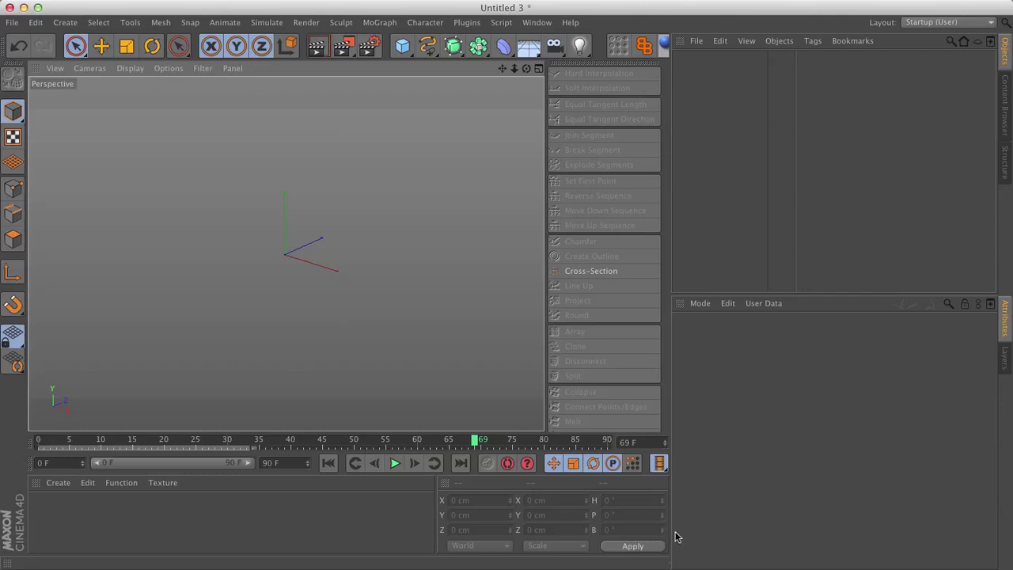
# Step: Add a cube primitive to the scene and briefly try its Fillet option, leaving it off
pyautogui.click(402, 46)
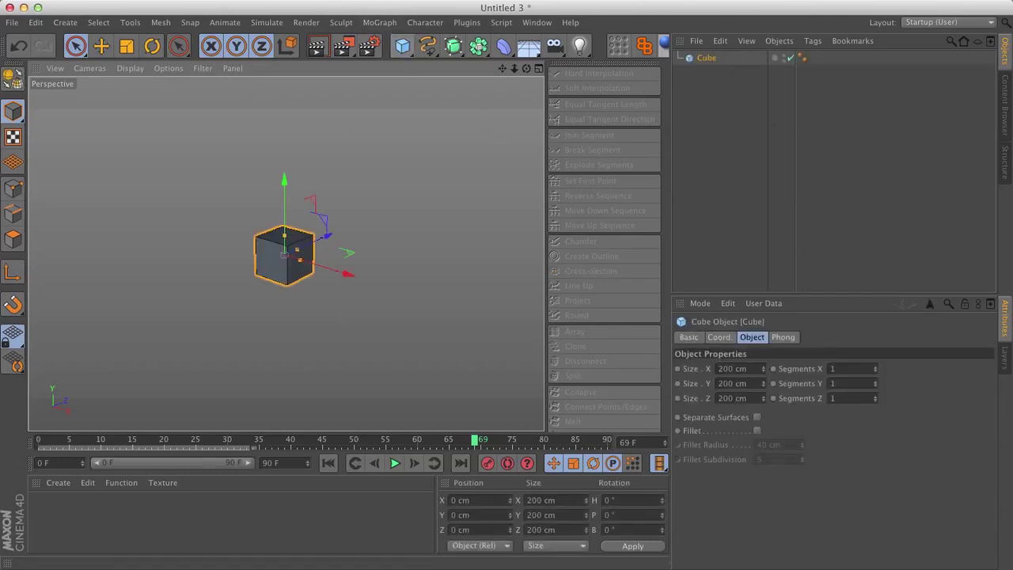
pyautogui.scroll(4, 279, 261)
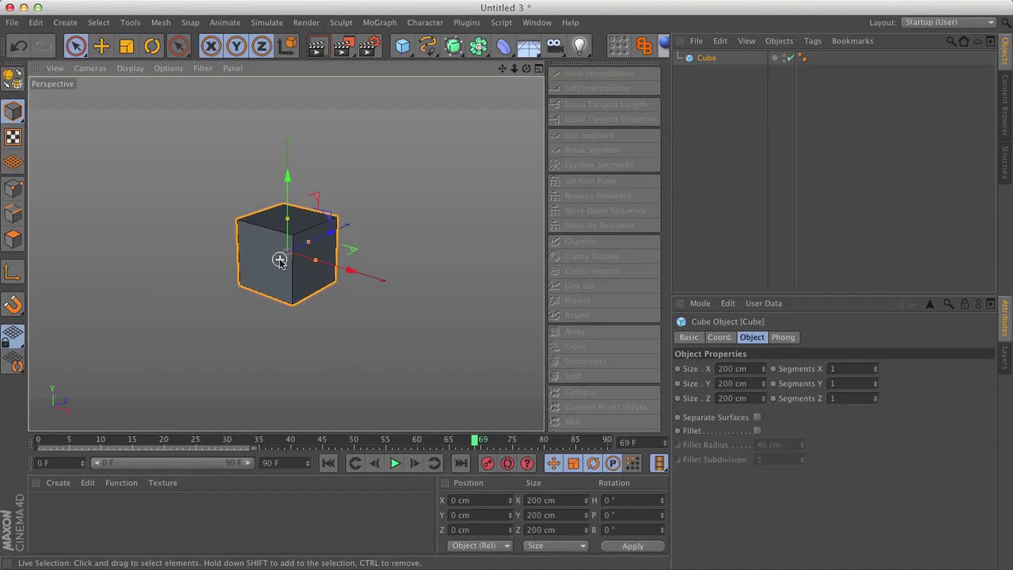
pyautogui.scroll(2, 279, 261)
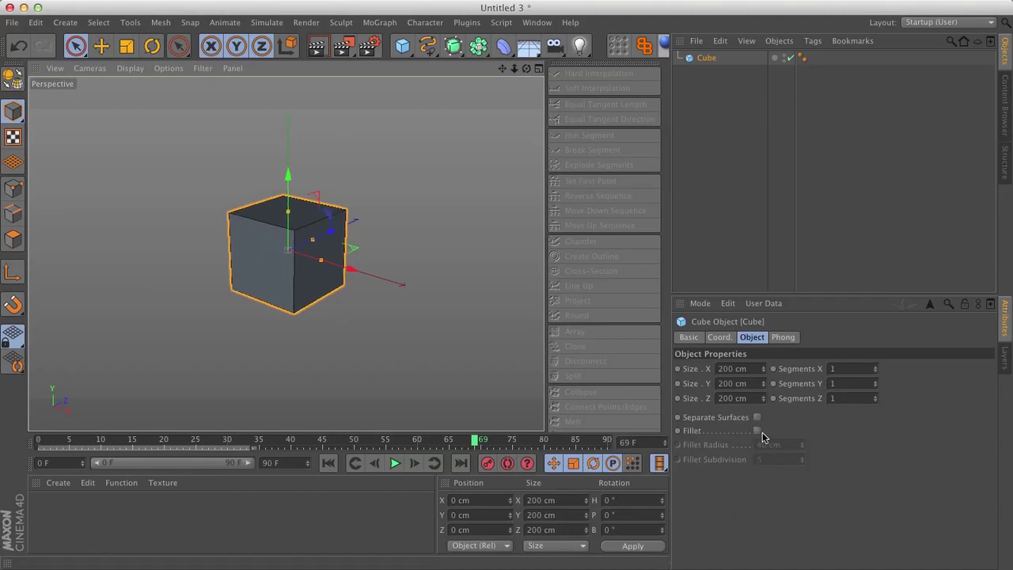
pyautogui.click(758, 431)
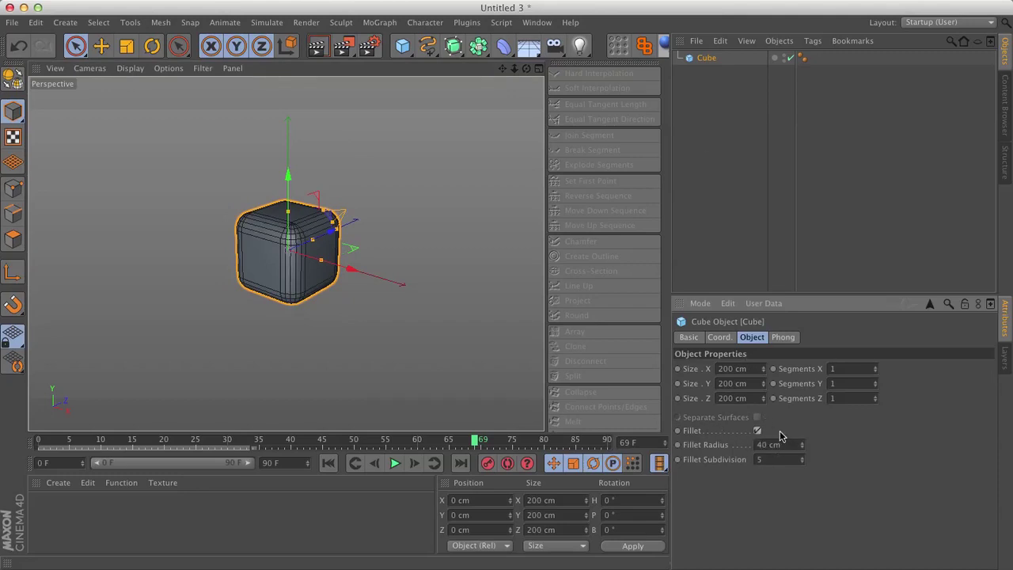
pyautogui.click(757, 430)
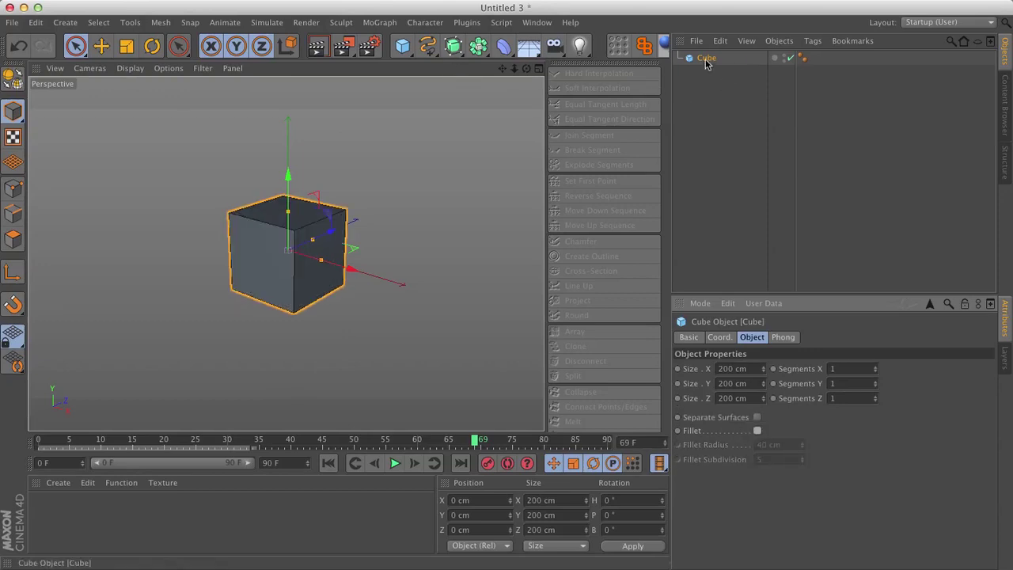
# Step: Nest the cube under a new MoGraph Cloner and set its per-step offset to 350 cm in X and 0 cm in Y
pyautogui.click(380, 23)
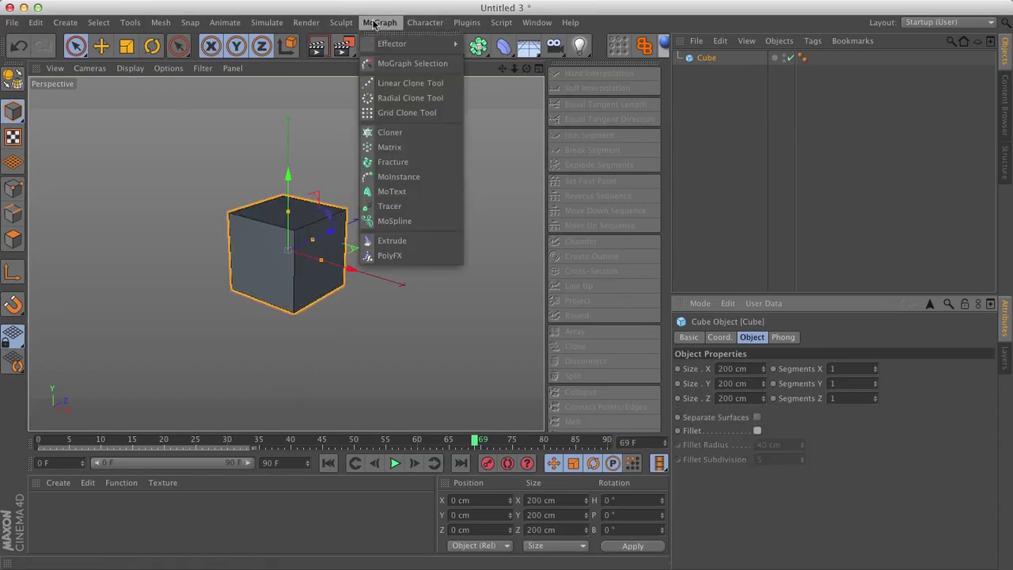
pyautogui.keyDown('alt'); pyautogui.click(398, 132); pyautogui.keyUp('alt')
pyautogui.doubleClick(737, 509)
pyautogui.write('0')
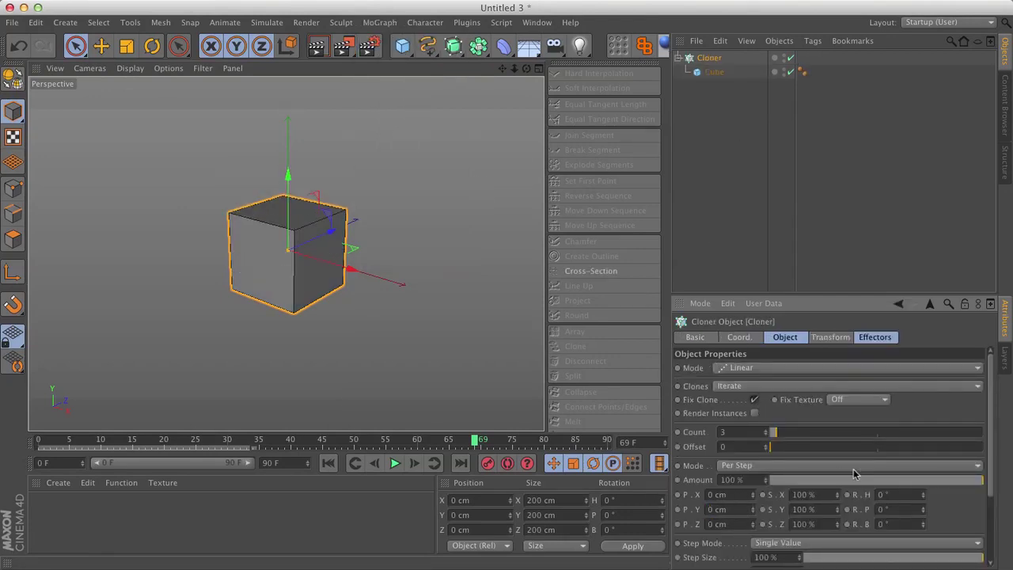
pyautogui.doubleClick(738, 494)
pyautogui.write('350')
pyautogui.press('Return')
pyautogui.scroll(-3, 441, 239)
pyautogui.moveTo(486, 251)
pyautogui.keyDown('alt'); pyautogui.mouseDown()
pyautogui.moveTo(288, 253)
pyautogui.moveTo(314, 241)
pyautogui.moveTo(319, 224)
pyautogui.moveTo(324, 233)
pyautogui.mouseUp(); pyautogui.keyUp('alt')
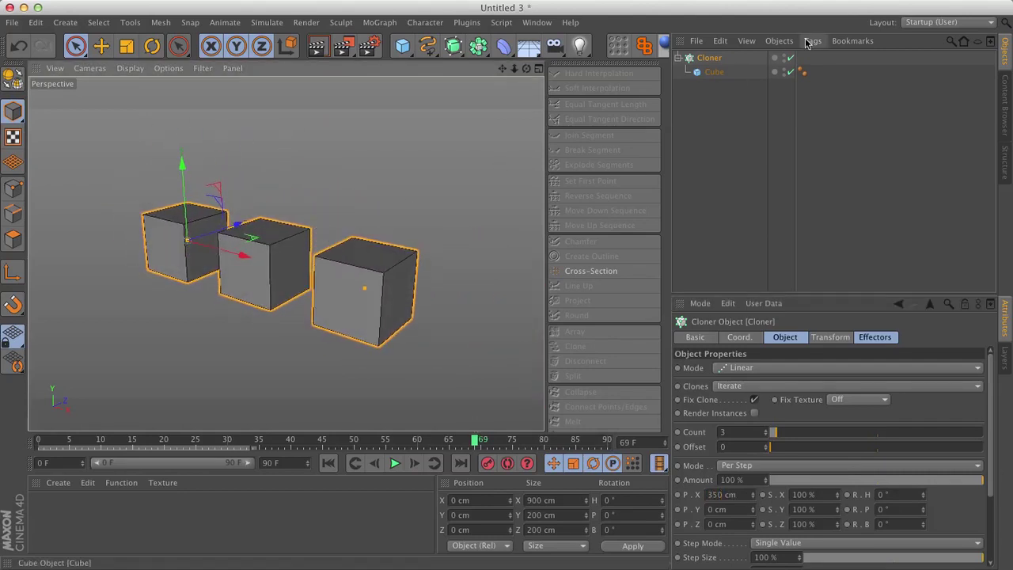
# Step: Add a Plain effector to the Cloner
pyautogui.click(698, 61)
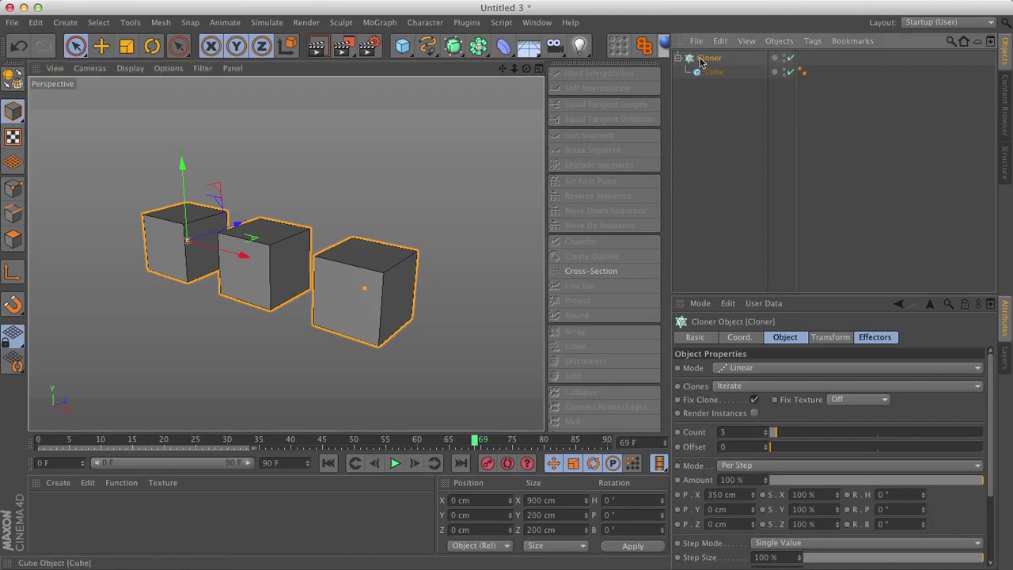
pyautogui.click(374, 22)
pyautogui.moveTo(385, 43)
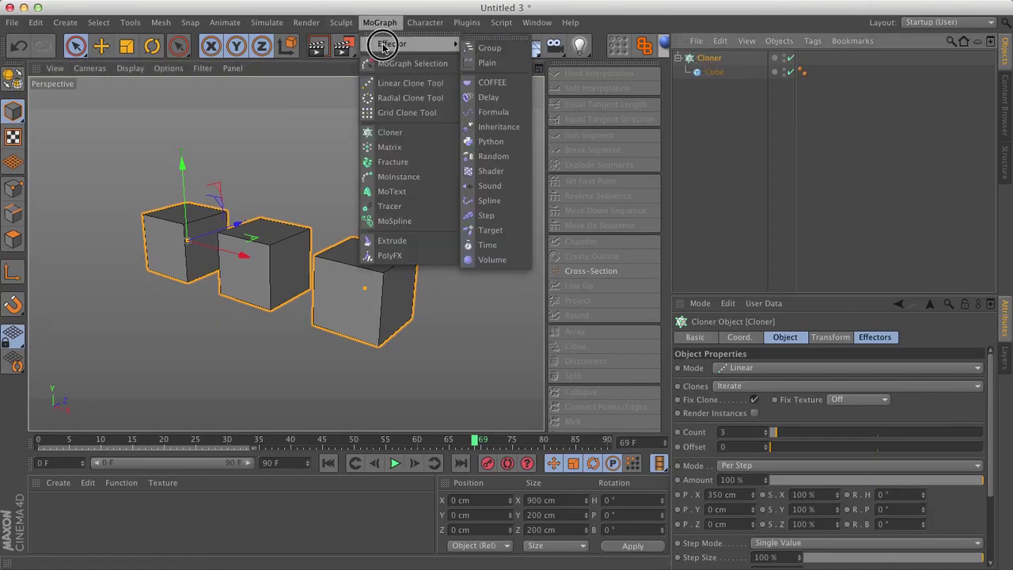
pyautogui.click(510, 70)
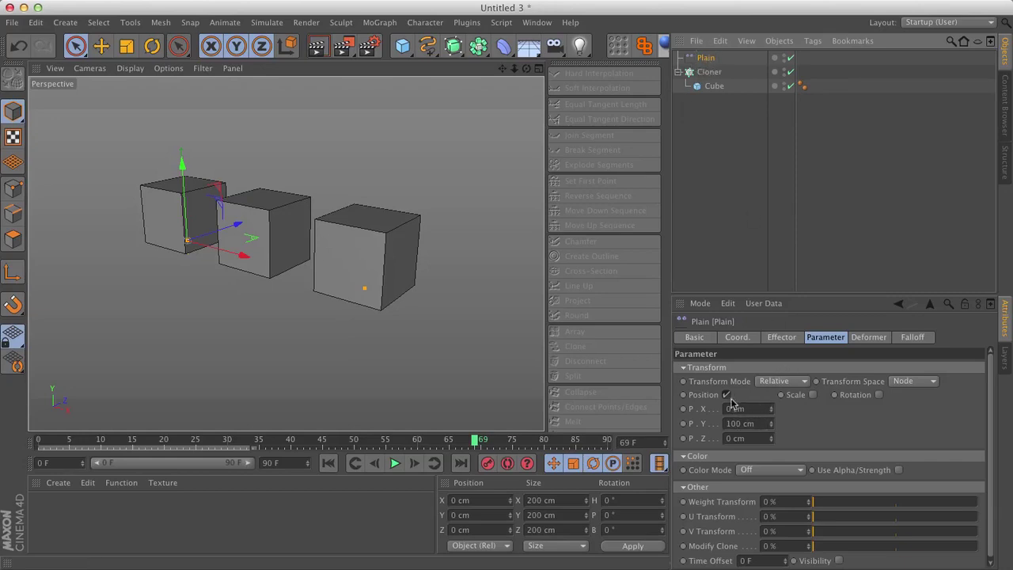
# Step: Give the Plain effector a Linear falloff shape oriented along +X with the falloff at 100%
pyautogui.click(918, 338)
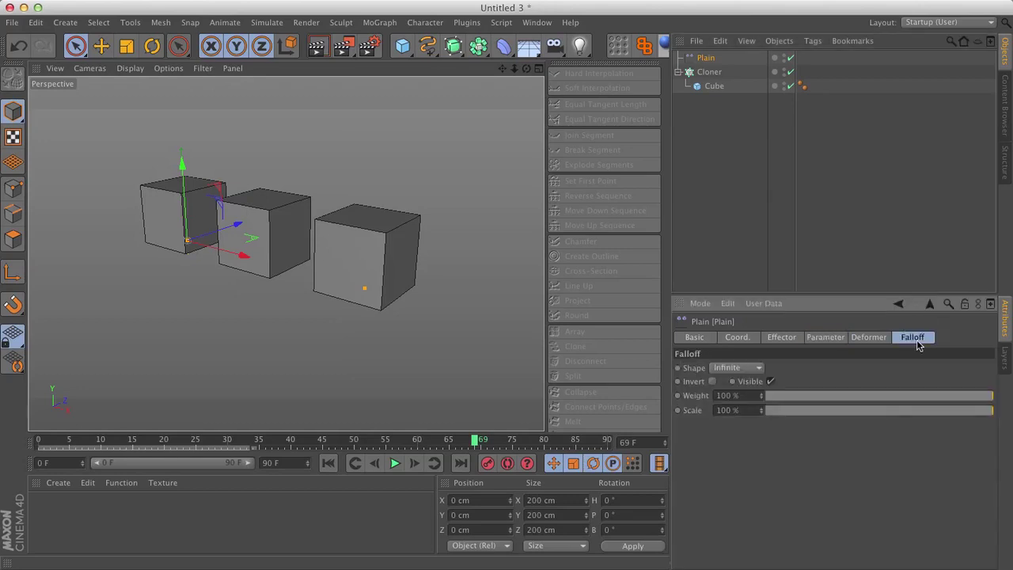
pyautogui.click(740, 369)
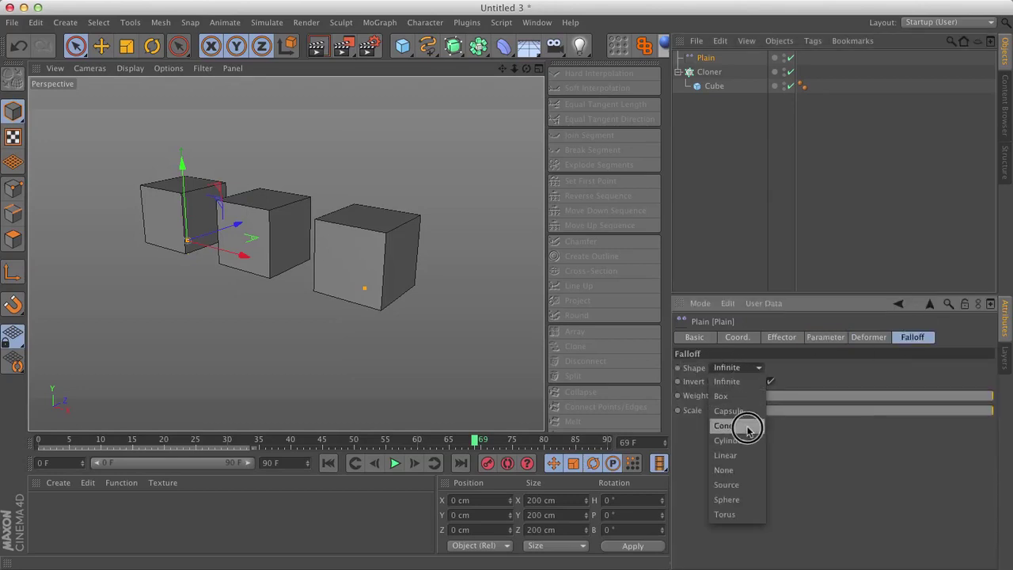
pyautogui.click(749, 455)
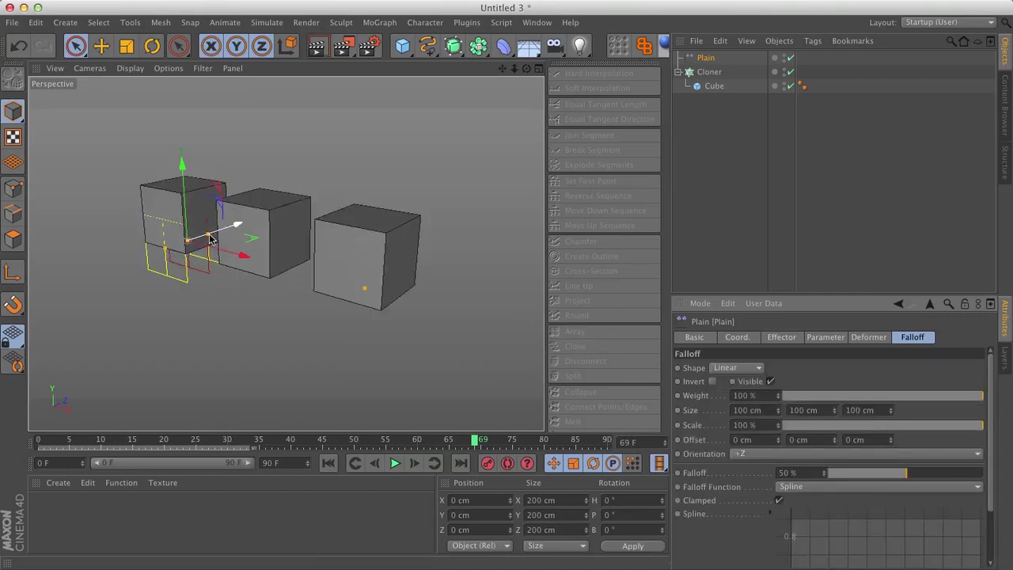
pyautogui.click(753, 455)
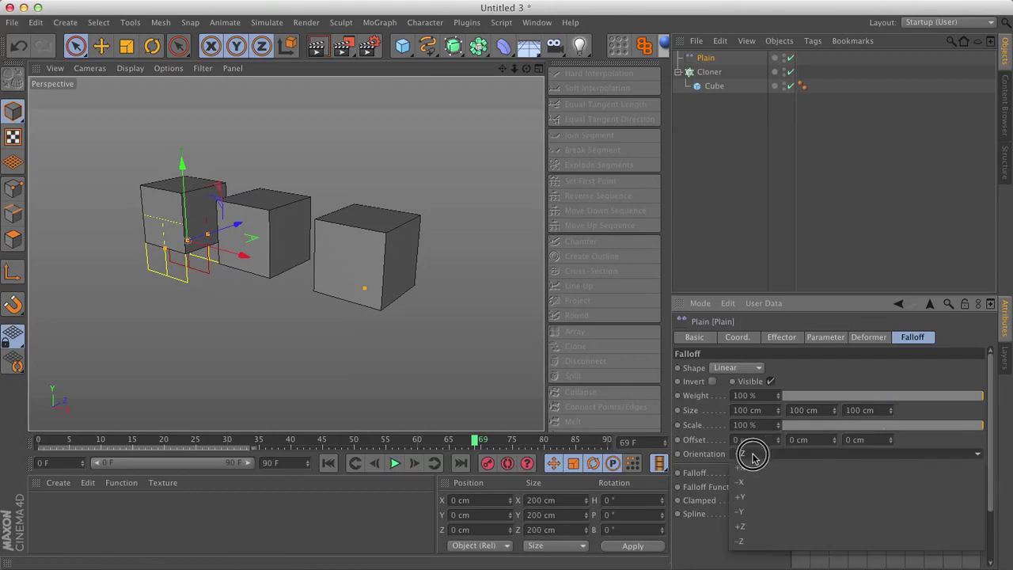
pyautogui.click(758, 500)
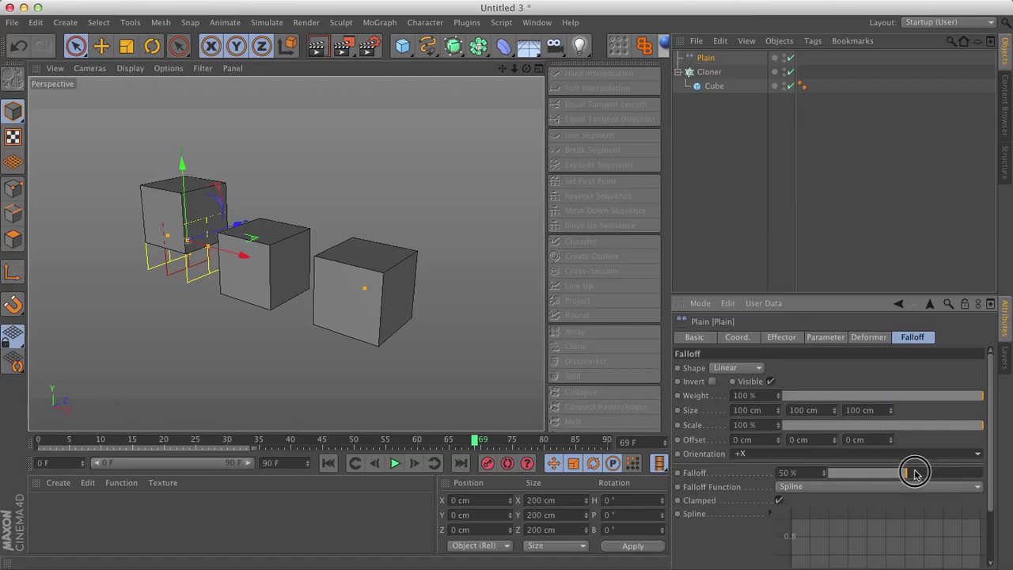
pyautogui.moveTo(906, 473); pyautogui.dragTo(985, 473)
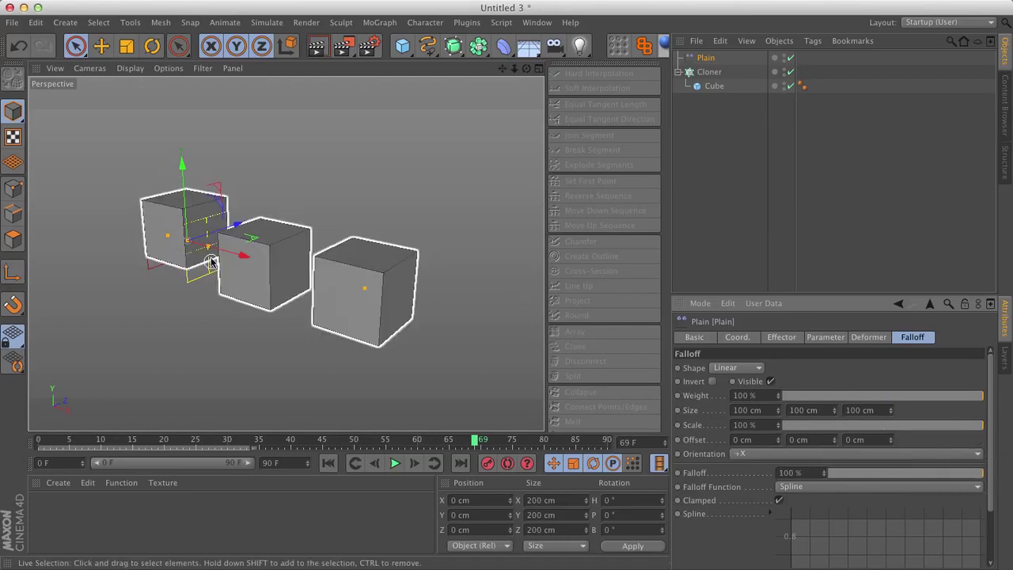
# Step: Widen the effector's falloff to about 366 cm along X and place the effector at about X -614 cm, before the first clone
pyautogui.moveTo(207, 251); pyautogui.dragTo(419, 303)
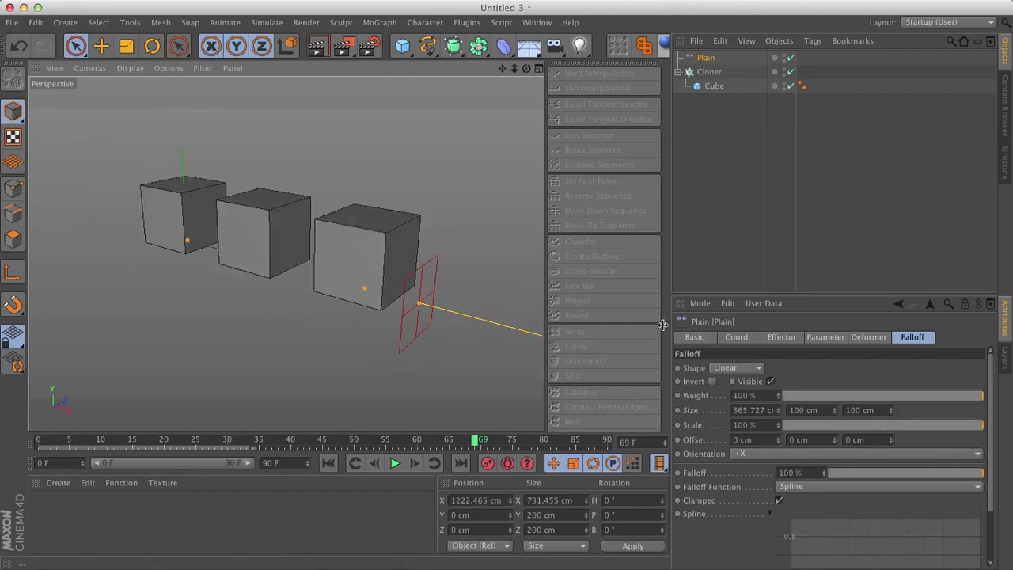
pyautogui.press('super+z')
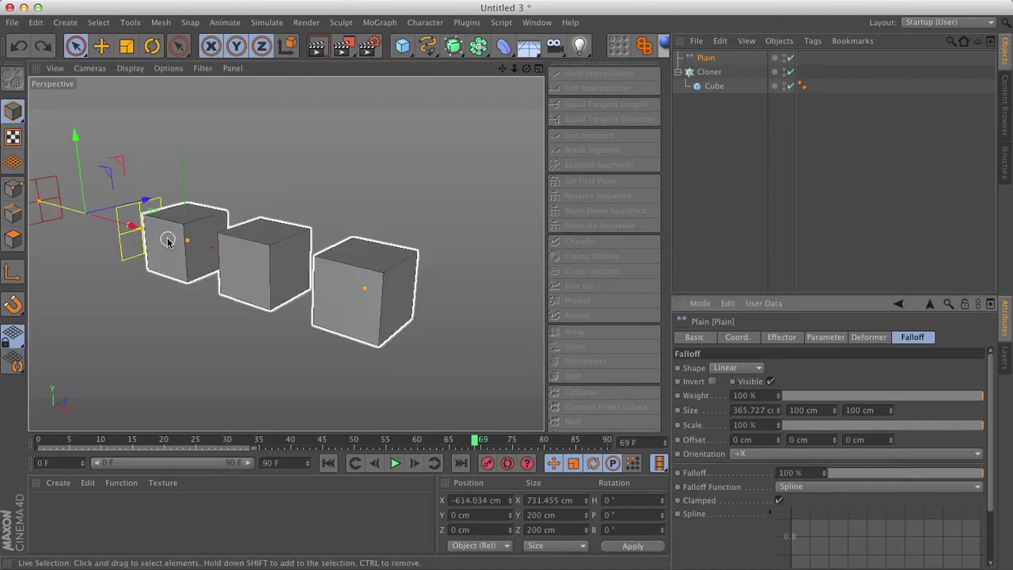
# Step: Duplicate the cube inside the Cloner and rename the original to Start Cube
pyautogui.click(716, 85)
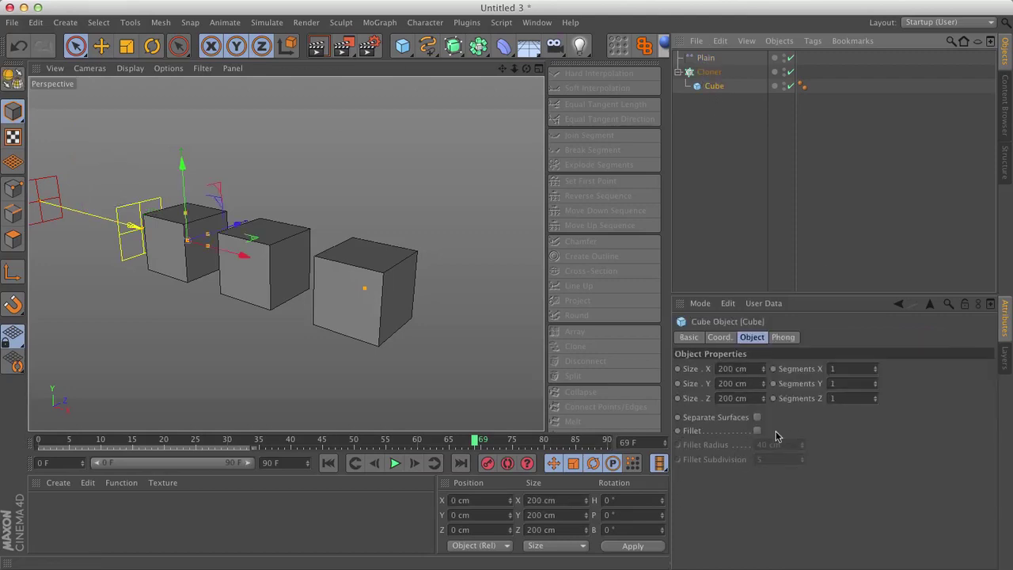
pyautogui.keyDown('ctrl'); pyautogui.moveTo(712, 86); pyautogui.dragTo(716, 100); pyautogui.keyUp('ctrl')
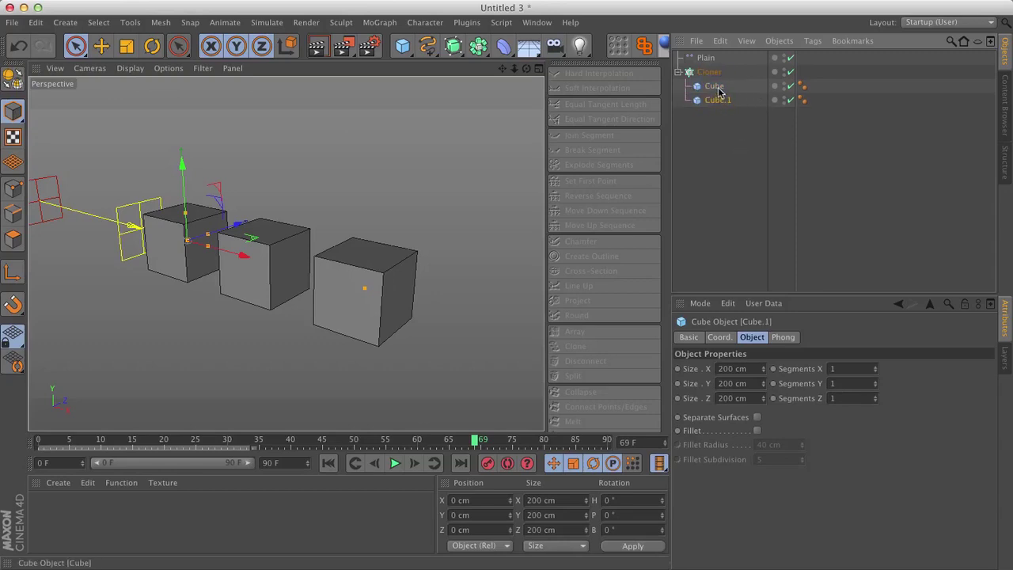
pyautogui.doubleClick(716, 87)
pyautogui.write('Sp')
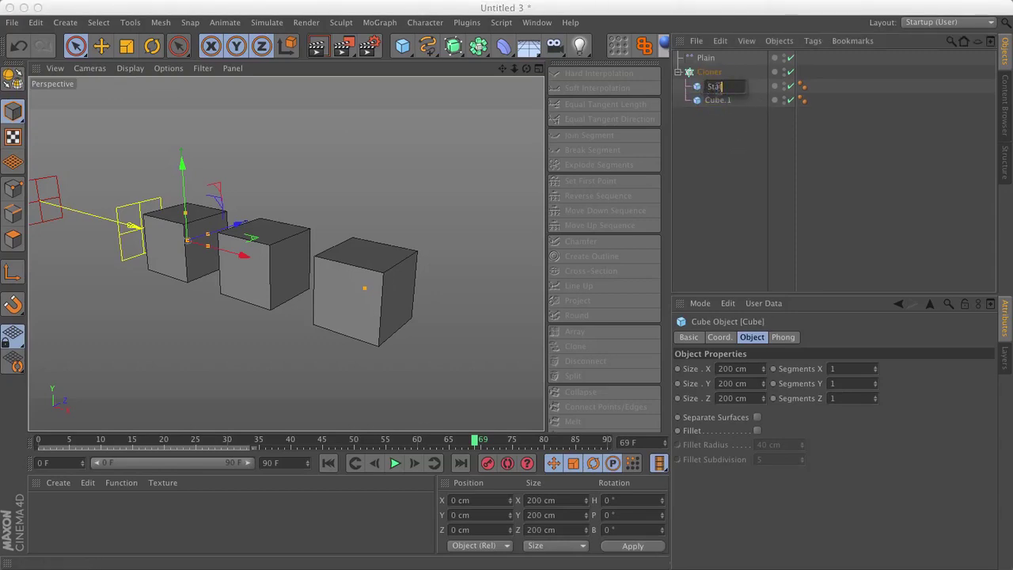
pyautogui.write('art Cube')
pyautogui.press('Return')
# Step: Rename the duplicate cube to End Cube
pyautogui.click(716, 99)
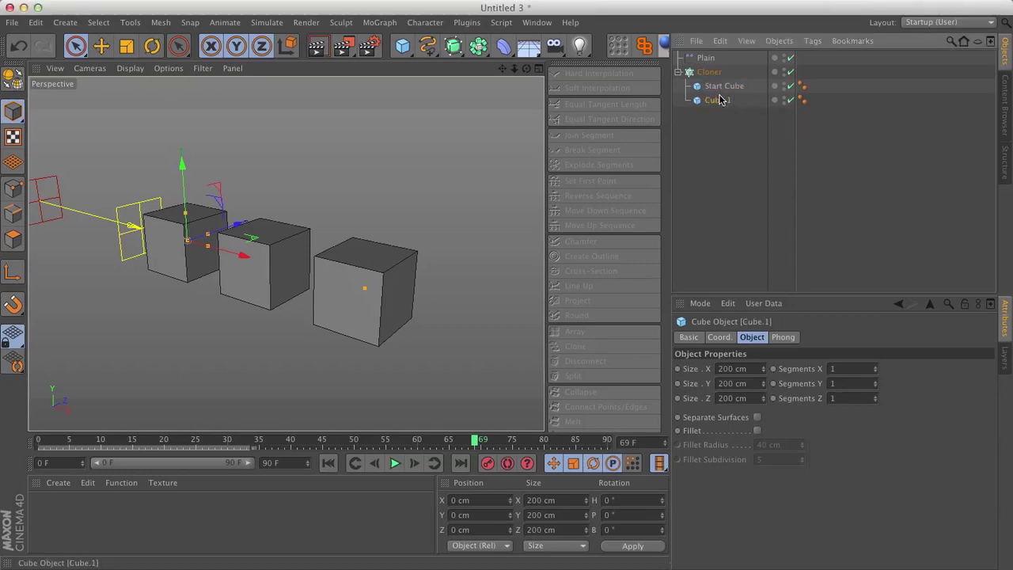
pyautogui.doubleClick(719, 98)
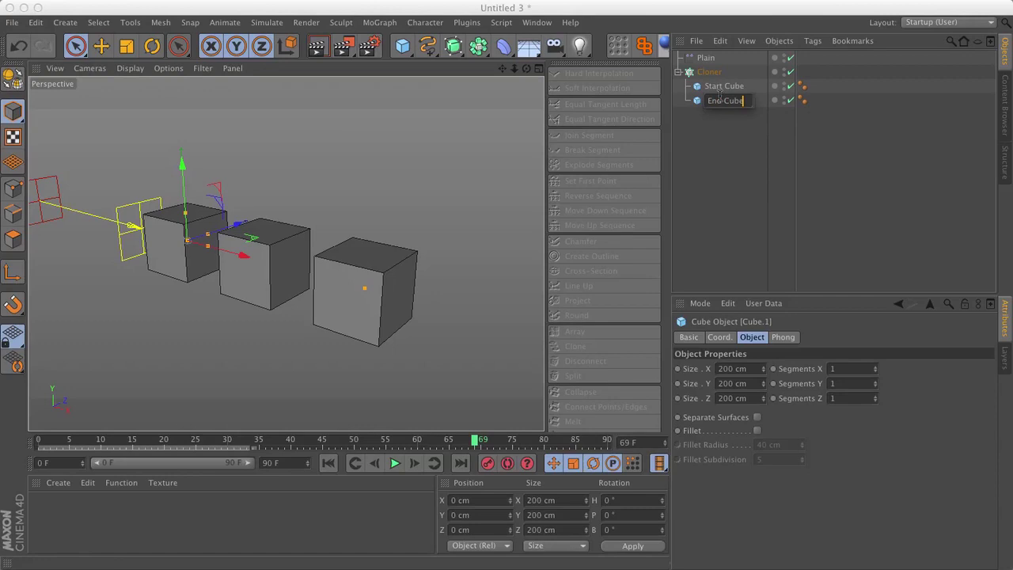
pyautogui.write('End Cube')
pyautogui.press('Return')
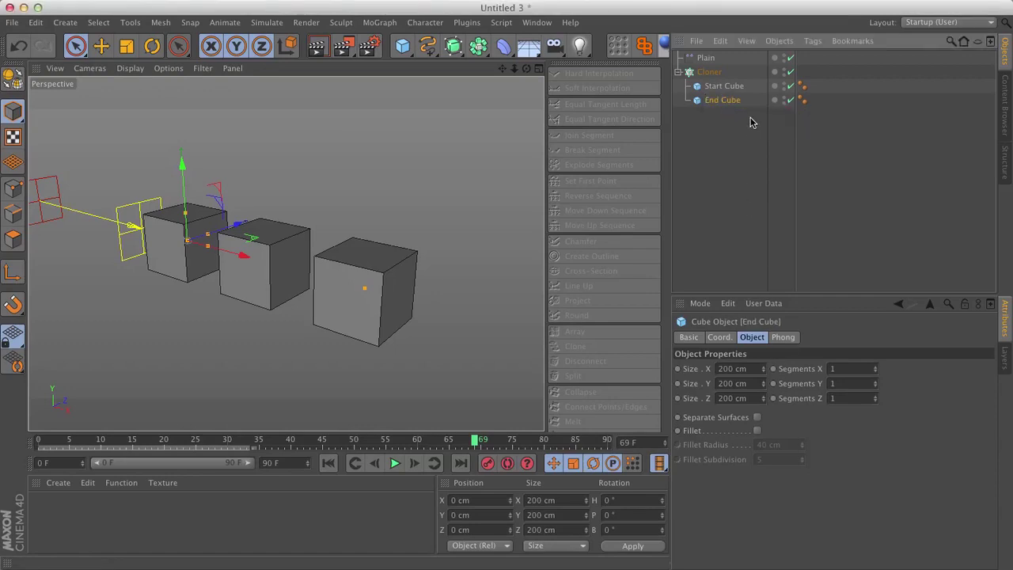
# Step: Enable Fillet on Start Cube with a 0 cm radius and on End Cube with a 40 cm radius
pyautogui.click(723, 85)
pyautogui.click(757, 431)
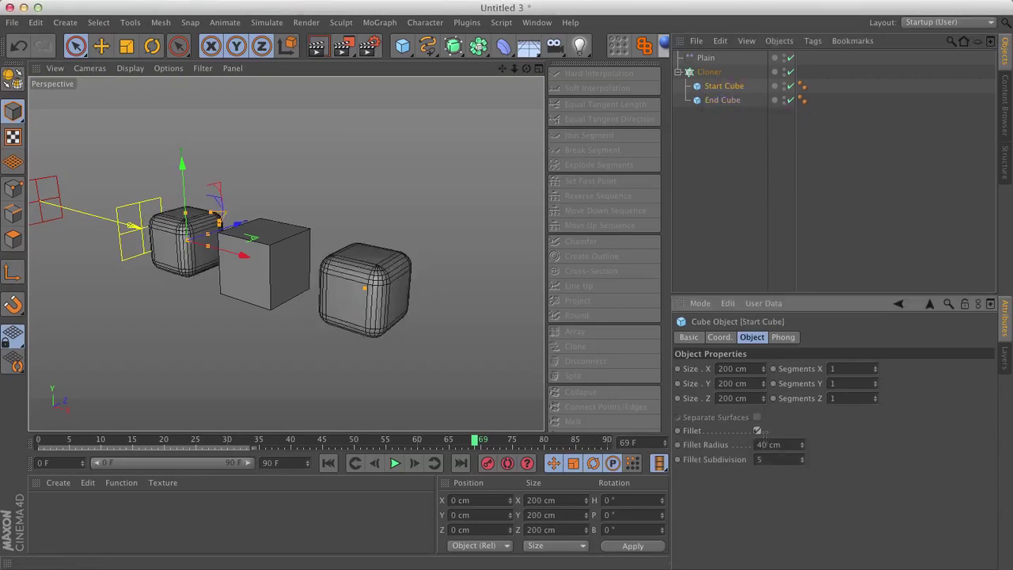
pyautogui.doubleClick(798, 444)
pyautogui.write('0')
pyautogui.press('Return')
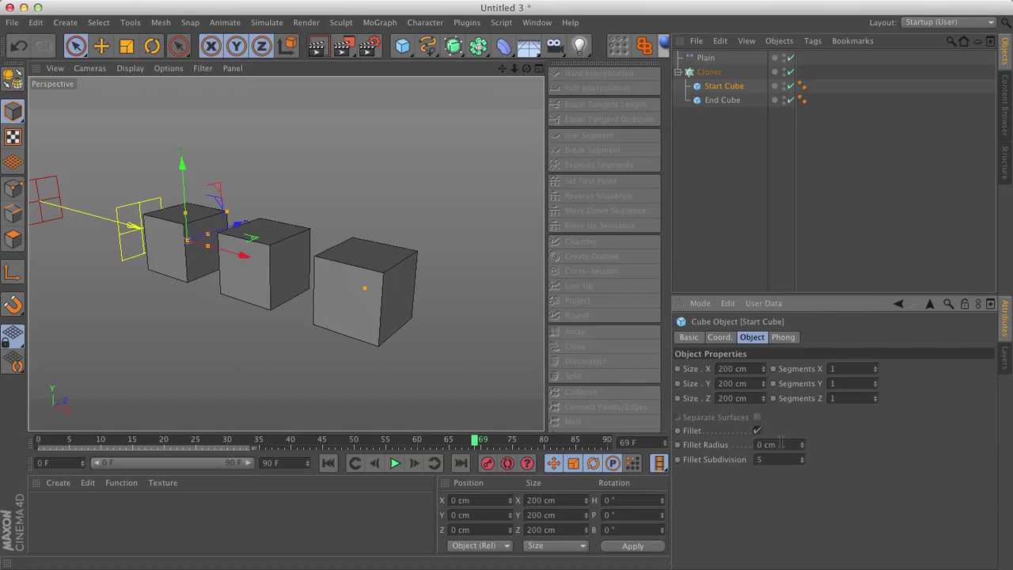
pyautogui.click(720, 99)
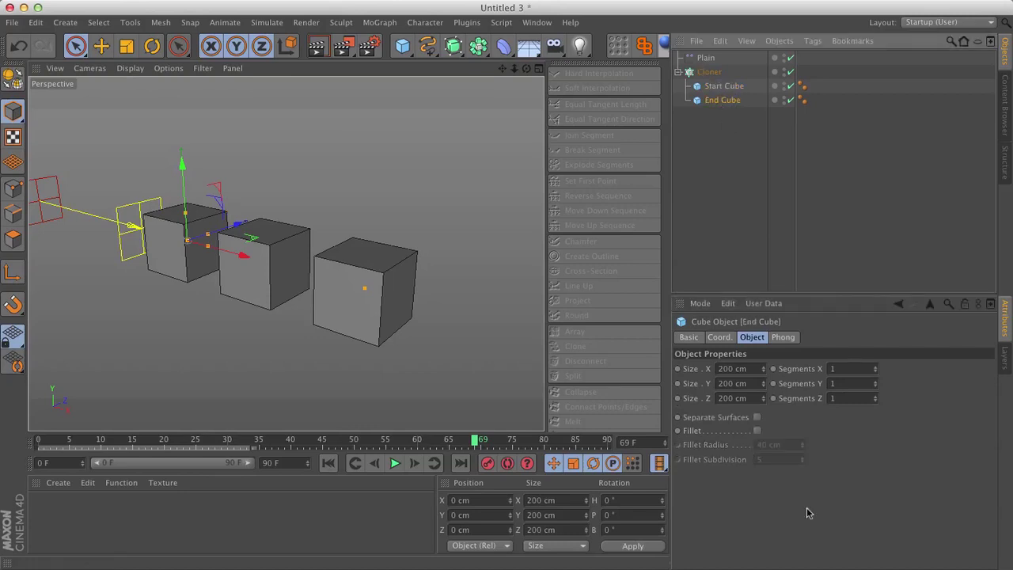
pyautogui.click(758, 429)
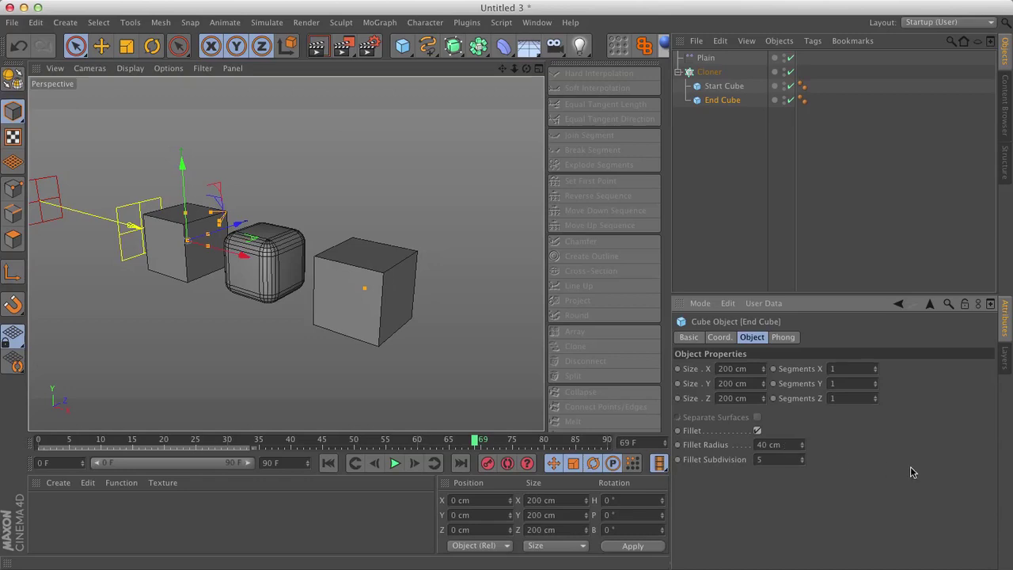
# Step: Set the Cloner's Clones option to Blend
pyautogui.click(717, 71)
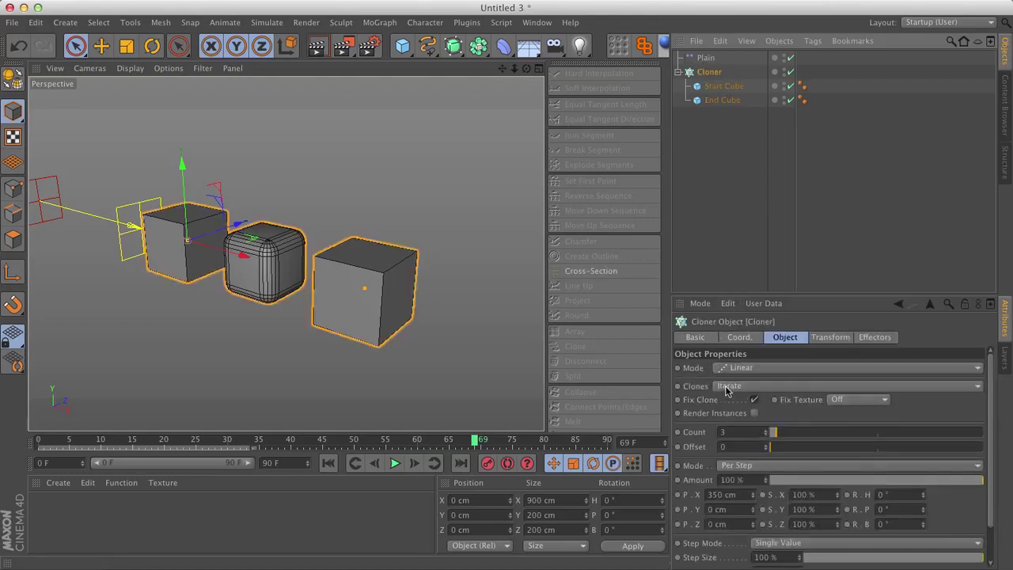
pyautogui.click(725, 387)
pyautogui.click(736, 422)
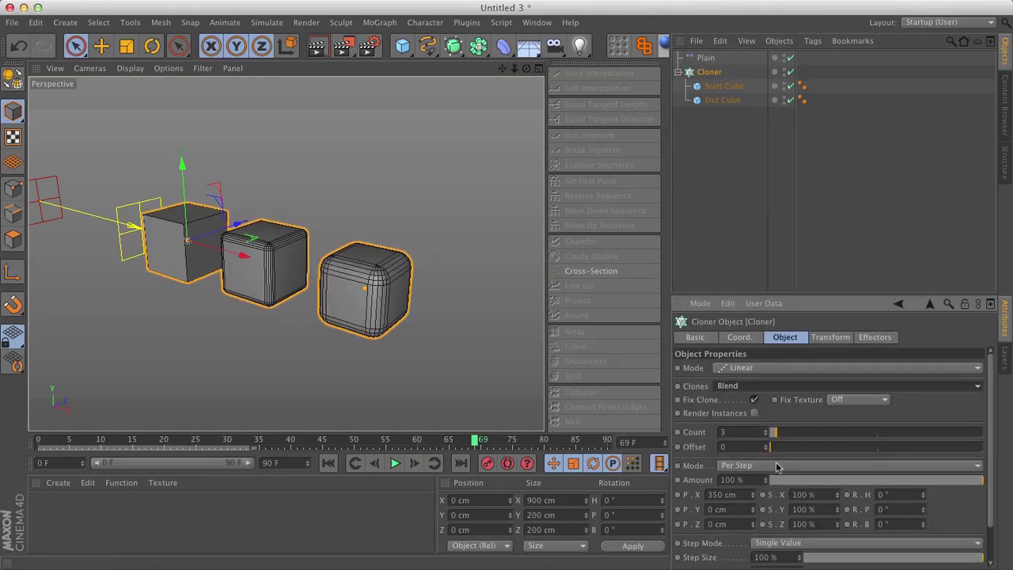
# Step: Try moving the Plain effector across the blended clones and undo the move
pyautogui.click(706, 58)
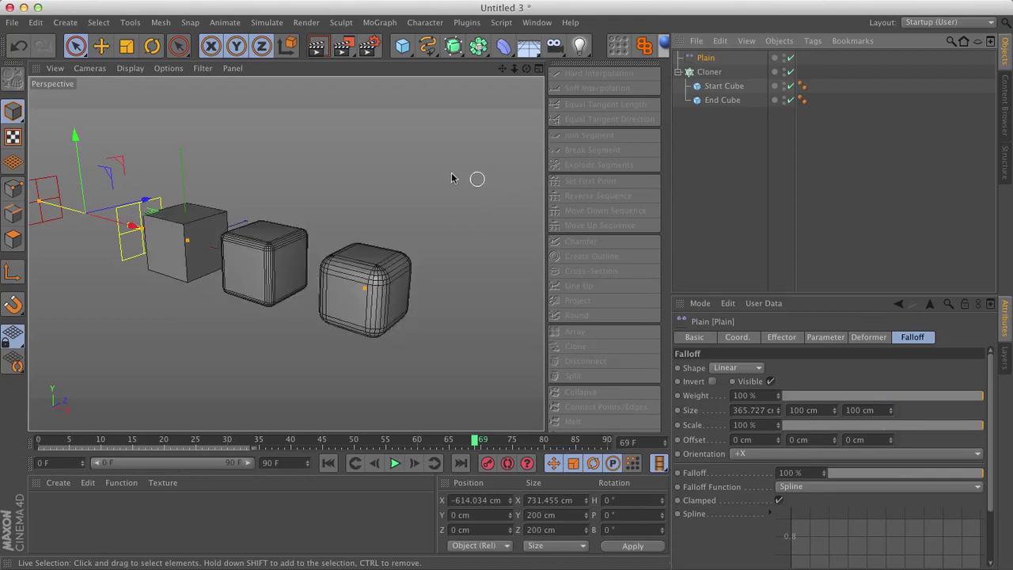
pyautogui.moveTo(118, 230); pyautogui.dragTo(119, 254)
pyautogui.press('super+z')
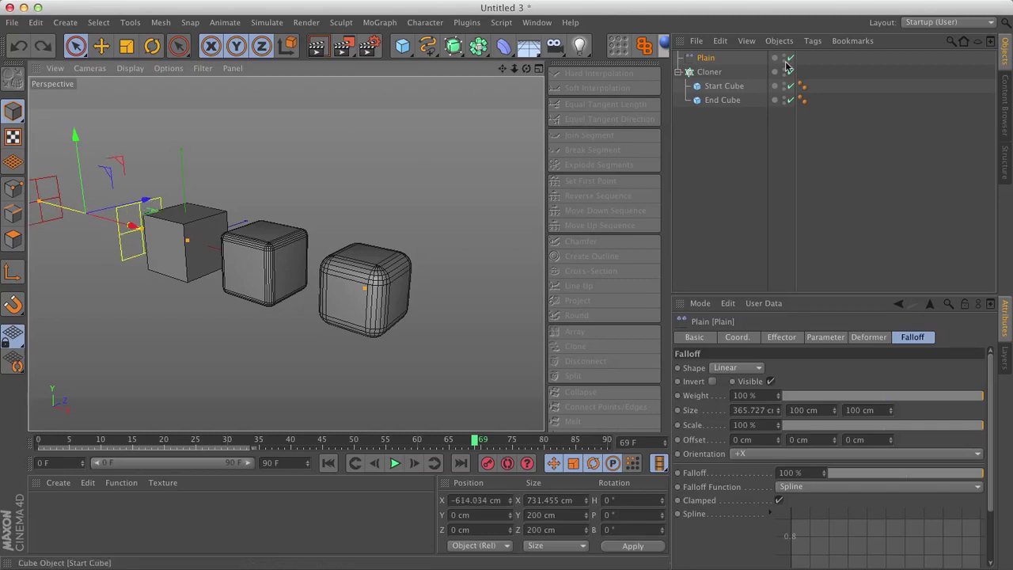
# Step: Set the Plain effector's Modify Clone parameter to 100%
pyautogui.click(708, 60)
pyautogui.click(791, 337)
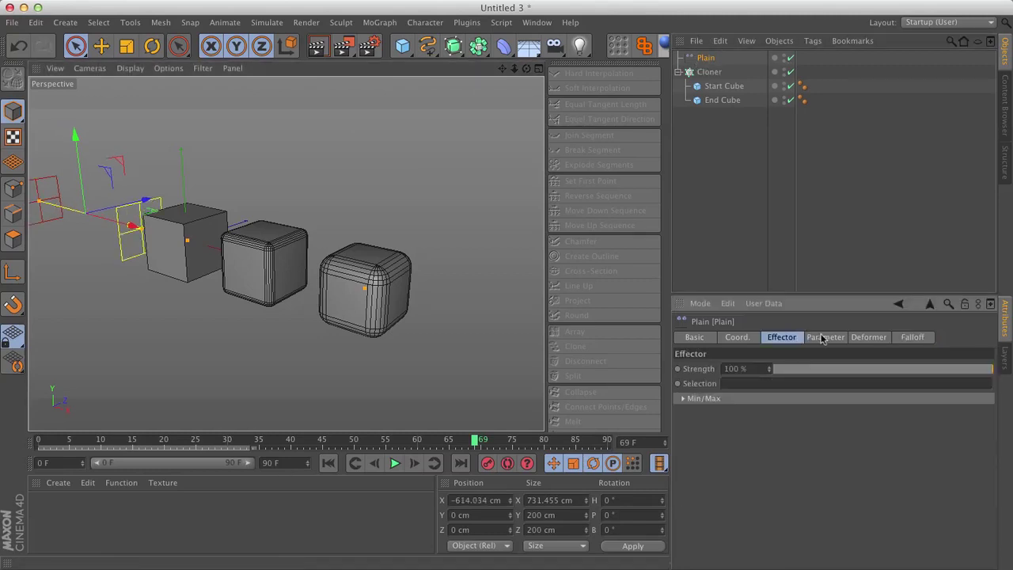
pyautogui.click(823, 338)
pyautogui.scroll(-1, 711, 479)
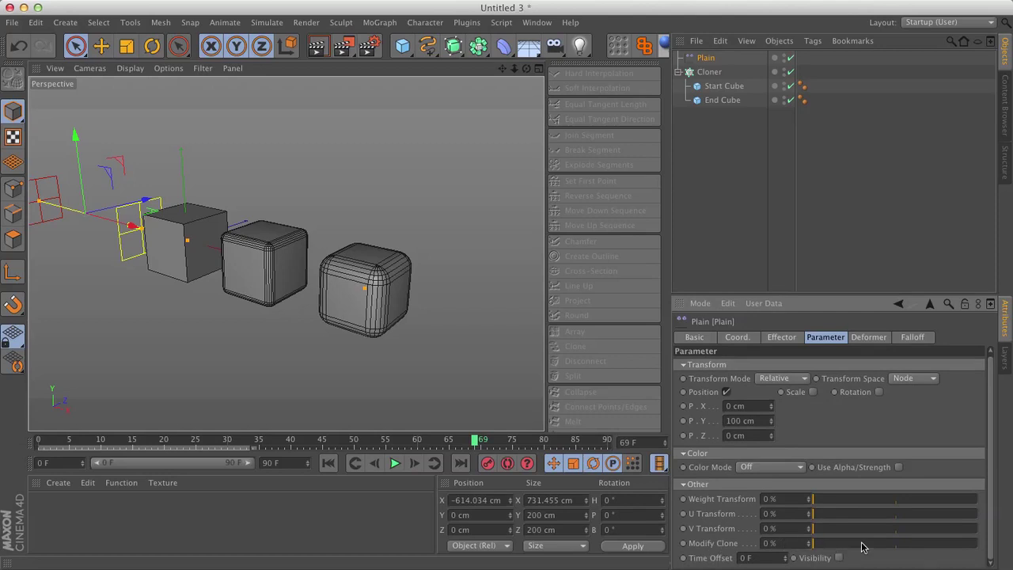
pyautogui.moveTo(863, 544); pyautogui.dragTo(981, 543)
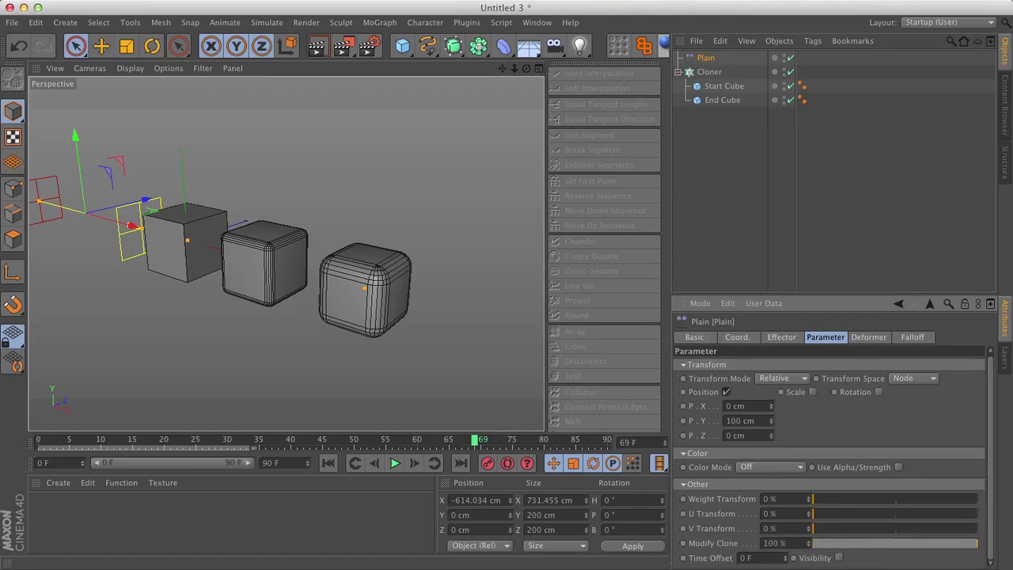
# Step: Turn off the Plain effector's Position transform, sweeping the falloff along the cubes and back to the sharp end
pyautogui.moveTo(131, 229); pyautogui.dragTo(403, 362)
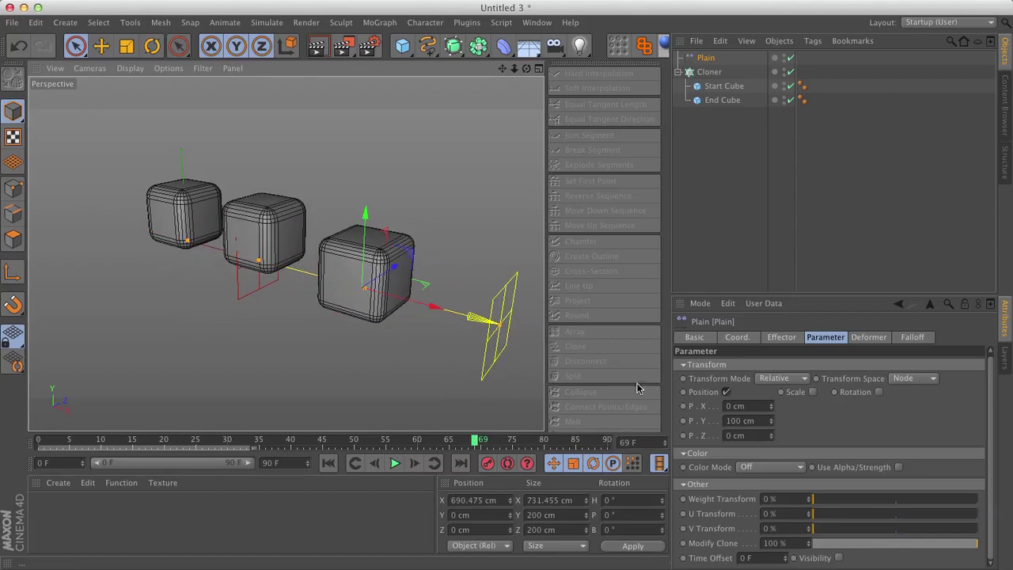
pyautogui.click(724, 392)
pyautogui.moveTo(440, 308); pyautogui.dragTo(507, 370)
pyautogui.moveTo(507, 324); pyautogui.dragTo(122, 252)
# Step: Rename the Cloner to Blend Cloner
pyautogui.click(707, 72)
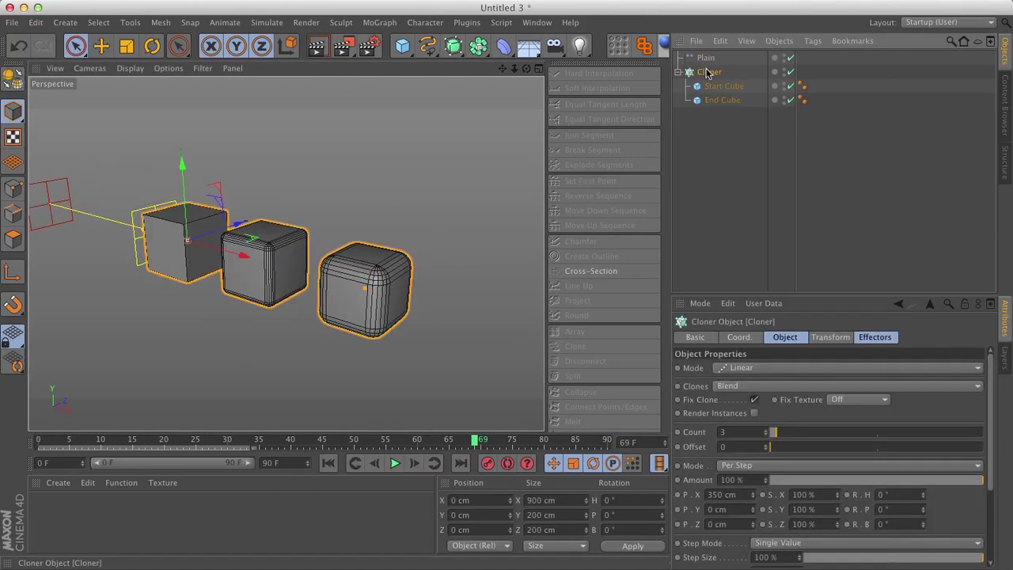
pyautogui.doubleClick(707, 72)
pyautogui.write('Blend Cloner')
pyautogui.press('Return')
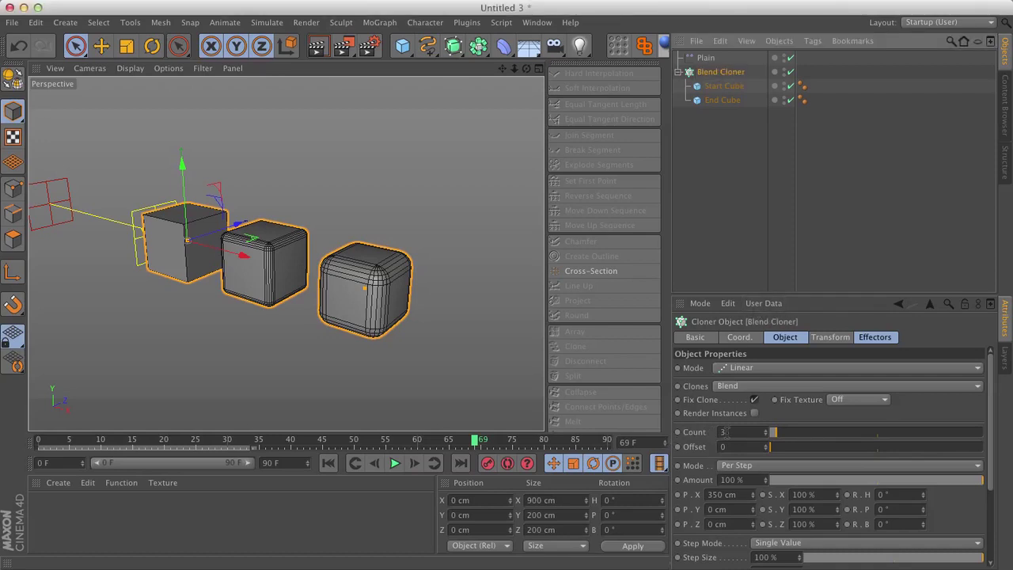
pyautogui.click(720, 73)
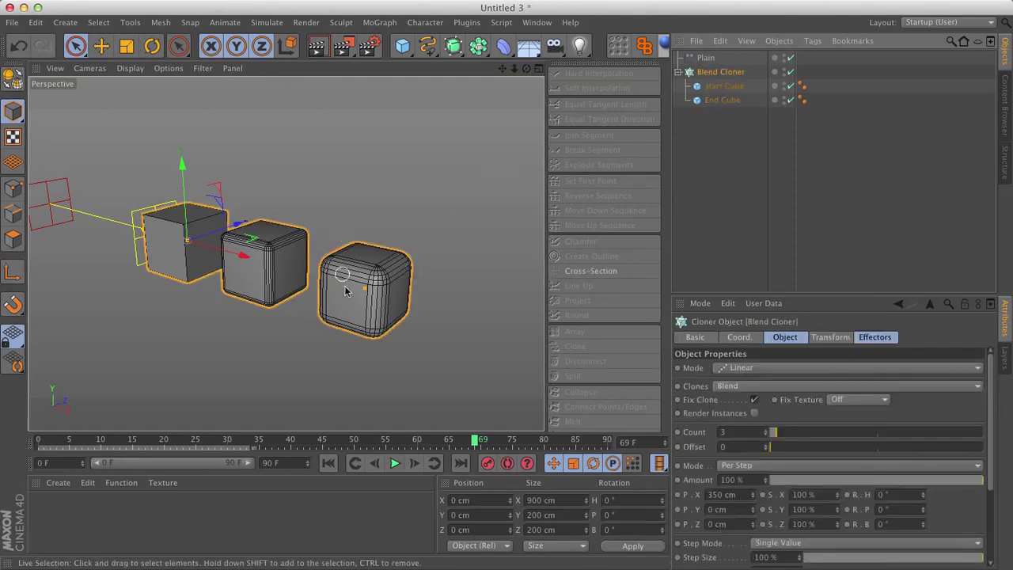
# Step: Slide the Plain effector along the X axis to preview the fillet blend on the three clones
pyautogui.moveTo(242, 254); pyautogui.dragTo(250, 261)
pyautogui.click(705, 57)
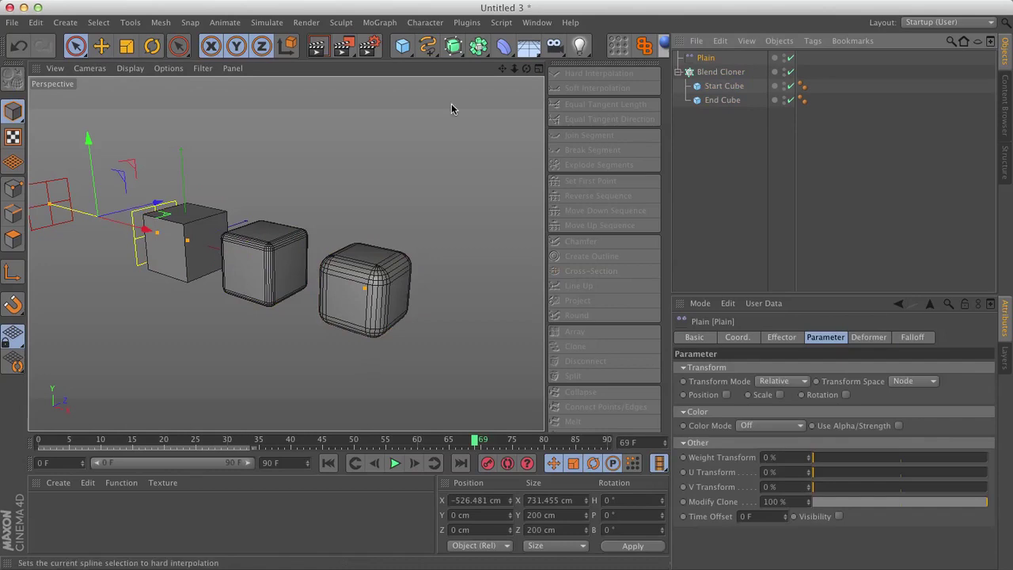
pyautogui.moveTo(135, 231); pyautogui.dragTo(136, 286)
# Step: Reduce the Blend Cloner's Count to 1
pyautogui.click(729, 74)
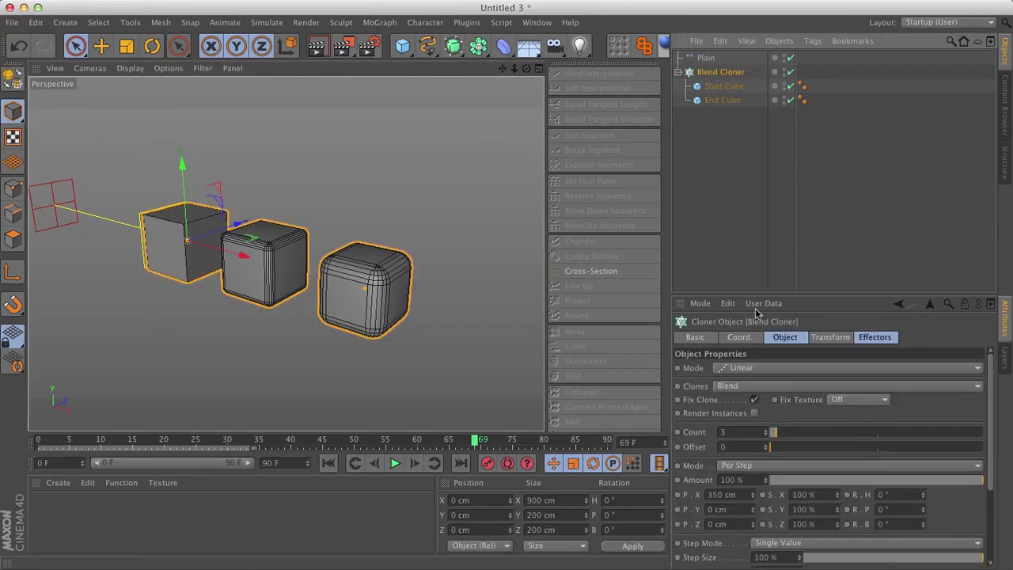
pyautogui.moveTo(763, 294); pyautogui.dragTo(754, 201)
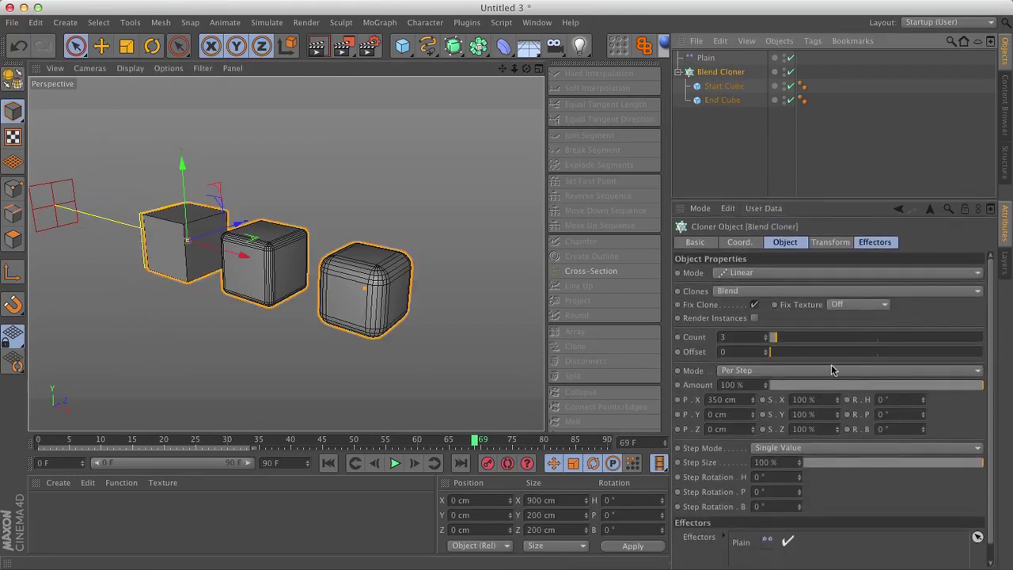
pyautogui.click(765, 342)
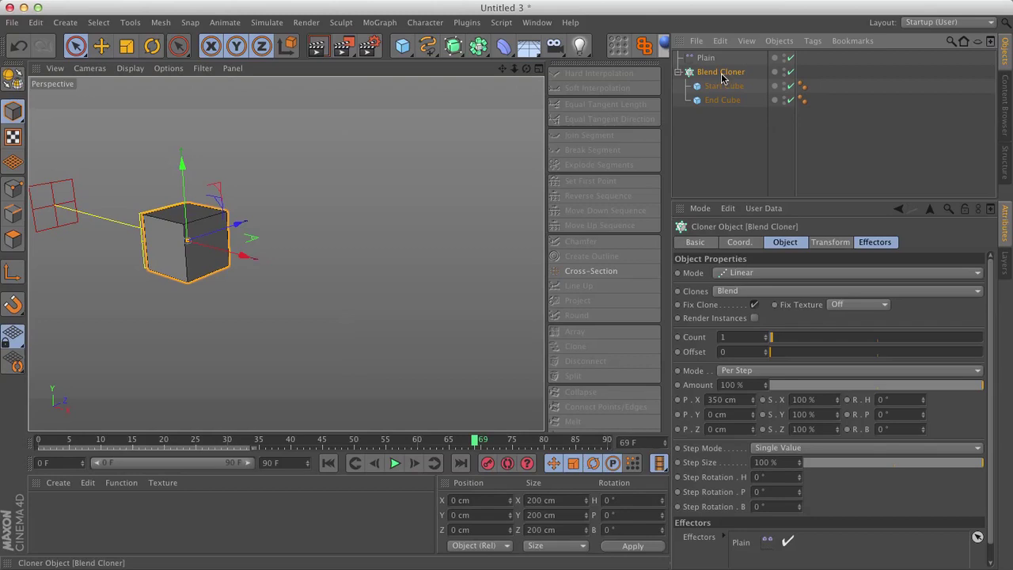
# Step: Nest the Blend Cloner inside a new Cloner and apply a new material to that outer Cloner
pyautogui.click(379, 22)
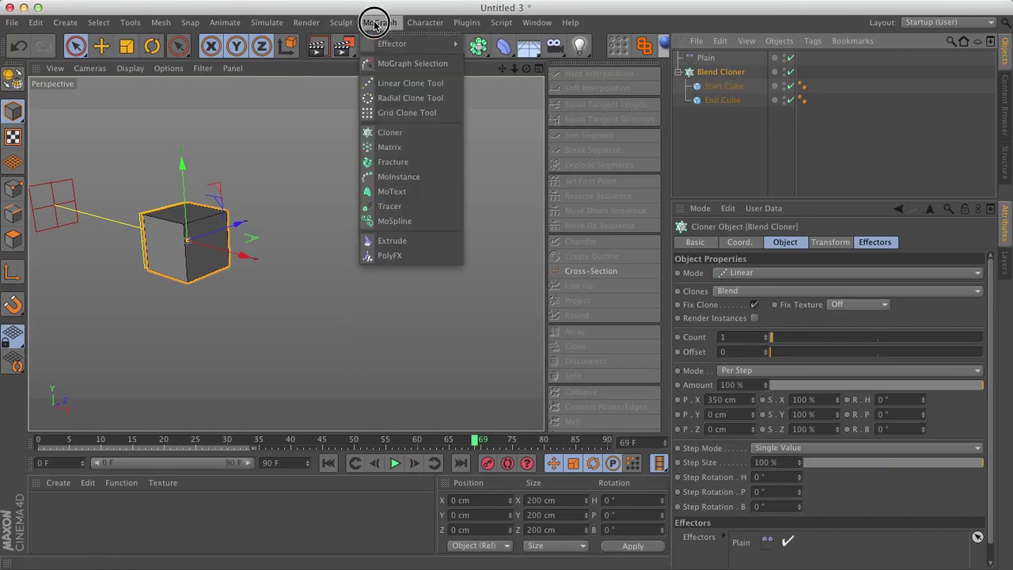
pyautogui.keyDown('alt'); pyautogui.click(380, 133); pyautogui.keyUp('alt')
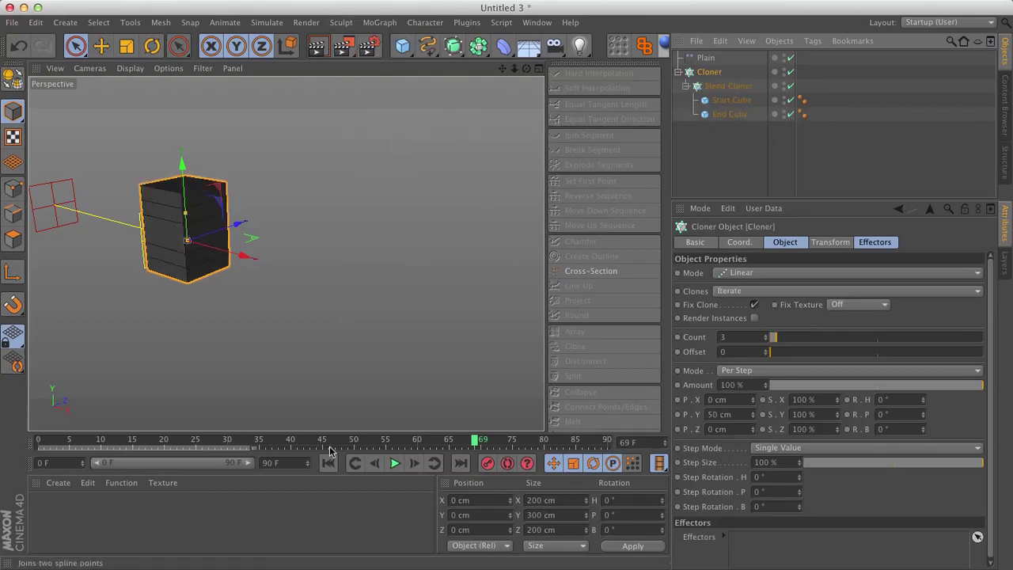
pyautogui.doubleClick(132, 523)
pyautogui.moveTo(44, 516); pyautogui.dragTo(716, 77)
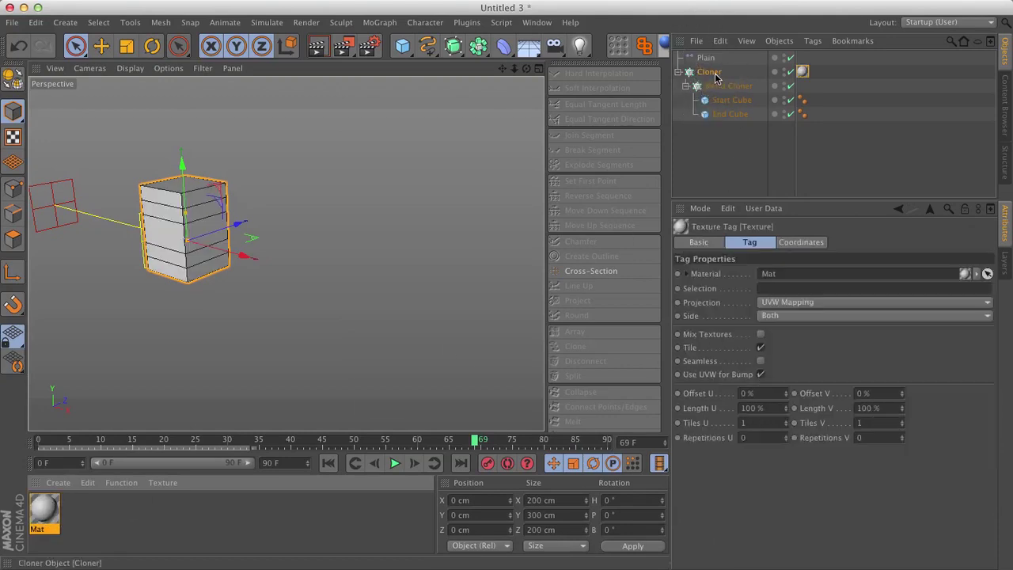
# Step: Space the outer Cloner's clones 350 cm in X and 0 cm in Y, and set its Count to 5
pyautogui.click(707, 72)
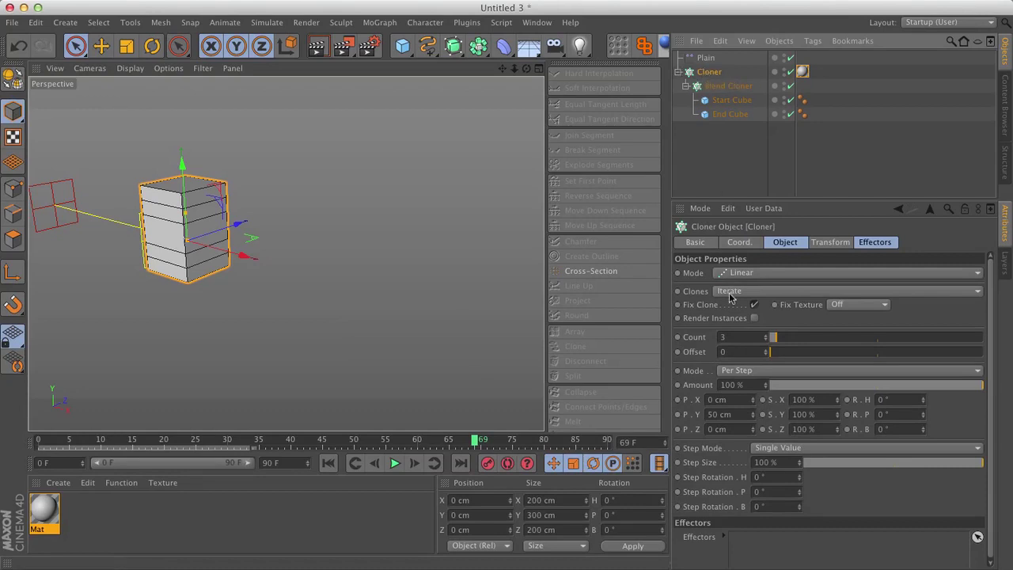
pyautogui.click(741, 414)
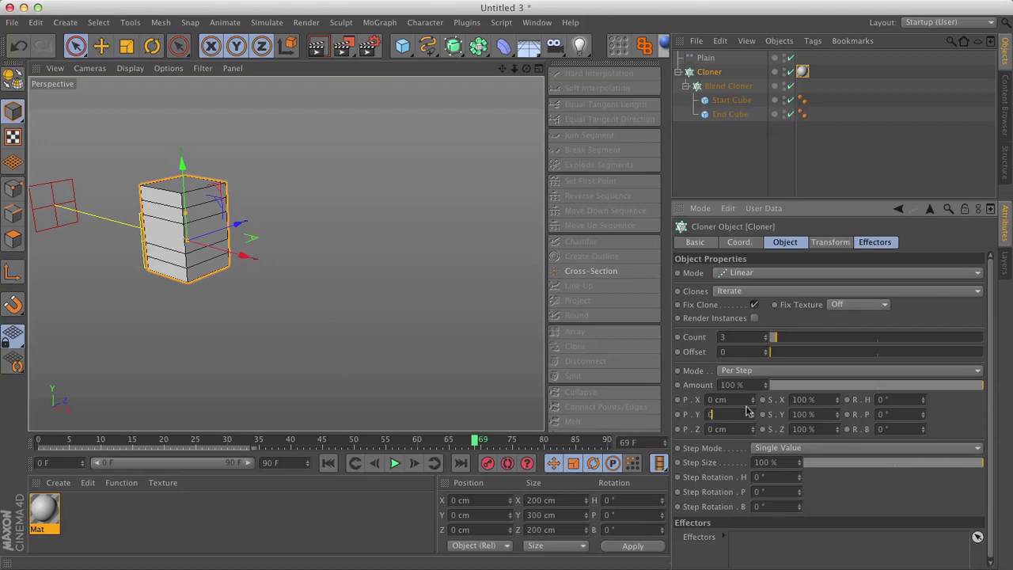
pyautogui.write('0')
pyautogui.hotkey('shift', 'Tab')
pyautogui.write('350')
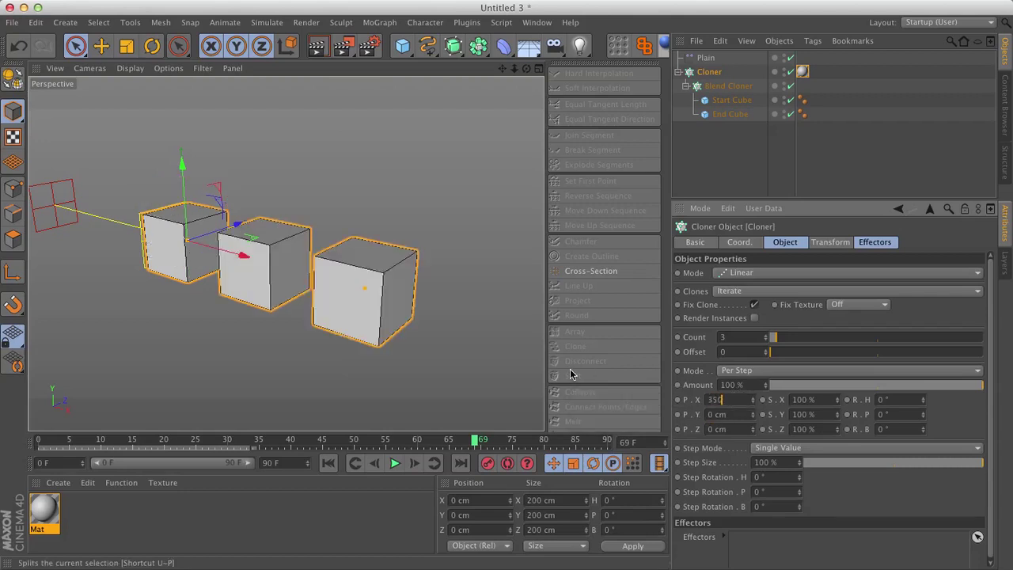
pyautogui.doubleClick(766, 335)
pyautogui.scroll(-2, 402, 323)
pyautogui.moveTo(368, 318)
pyautogui.keyDown('alt'); pyautogui.mouseDown(button='middle')
pyautogui.moveTo(258, 290)
pyautogui.moveTo(266, 298)
pyautogui.moveTo(211, 290)
pyautogui.mouseUp(button='middle'); pyautogui.keyUp('alt')
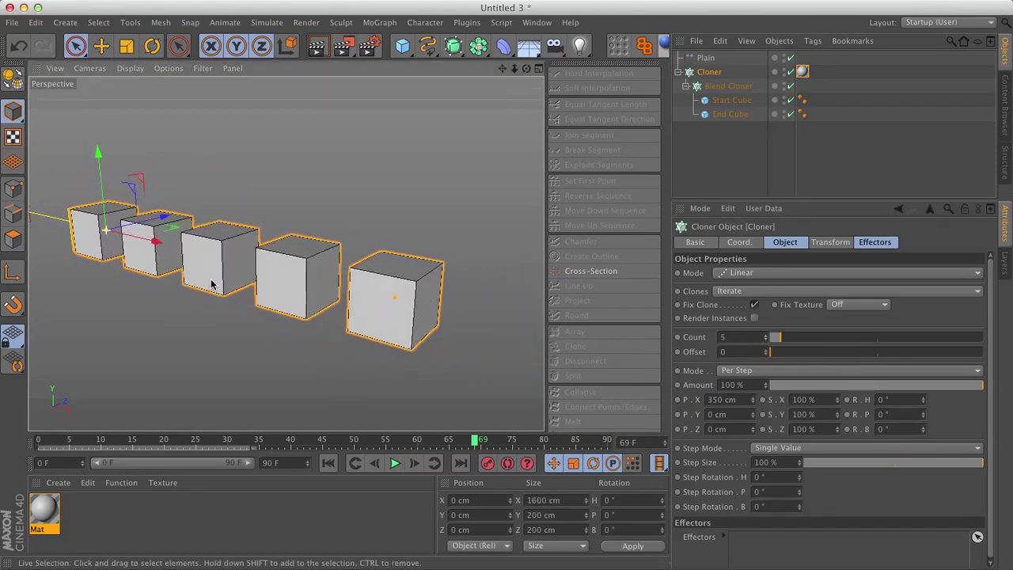
# Step: Sweep the Plain effector through the row of five cubes and back to preview the fillet change
pyautogui.click(700, 58)
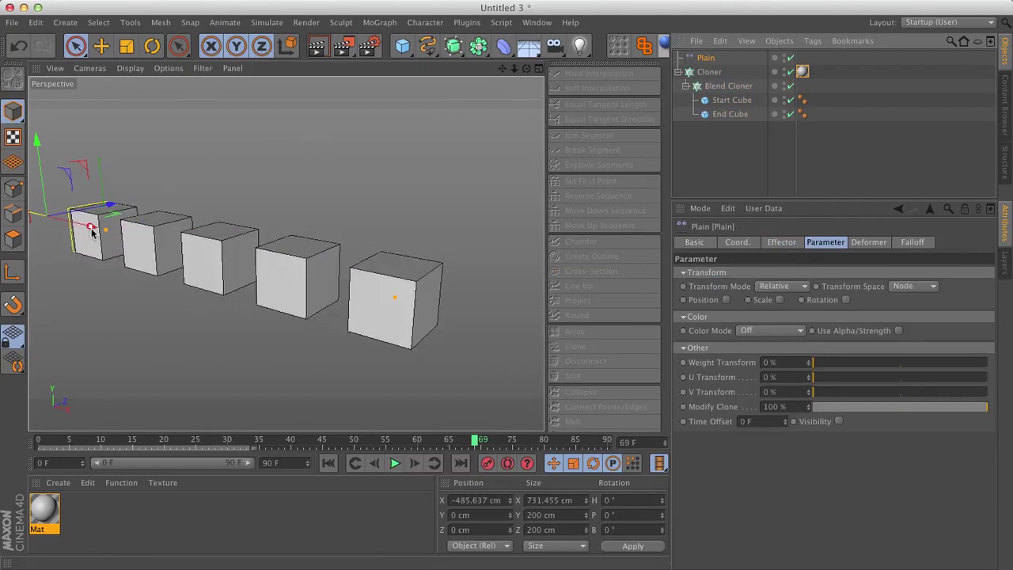
pyautogui.moveTo(94, 230); pyautogui.dragTo(72, 343)
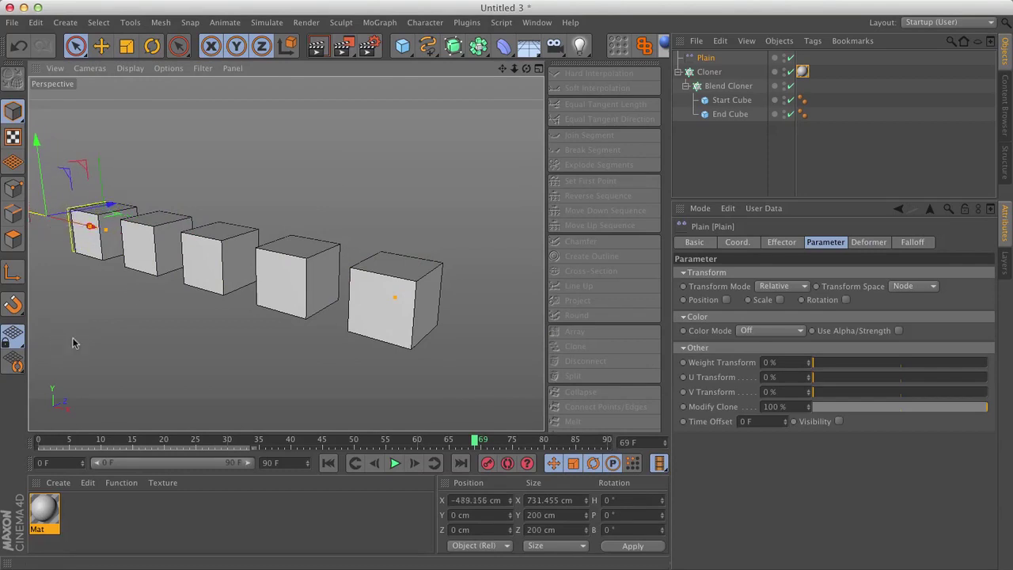
# Step: Turn off Fillet on both End Cube and Start Cube
pyautogui.click(718, 102)
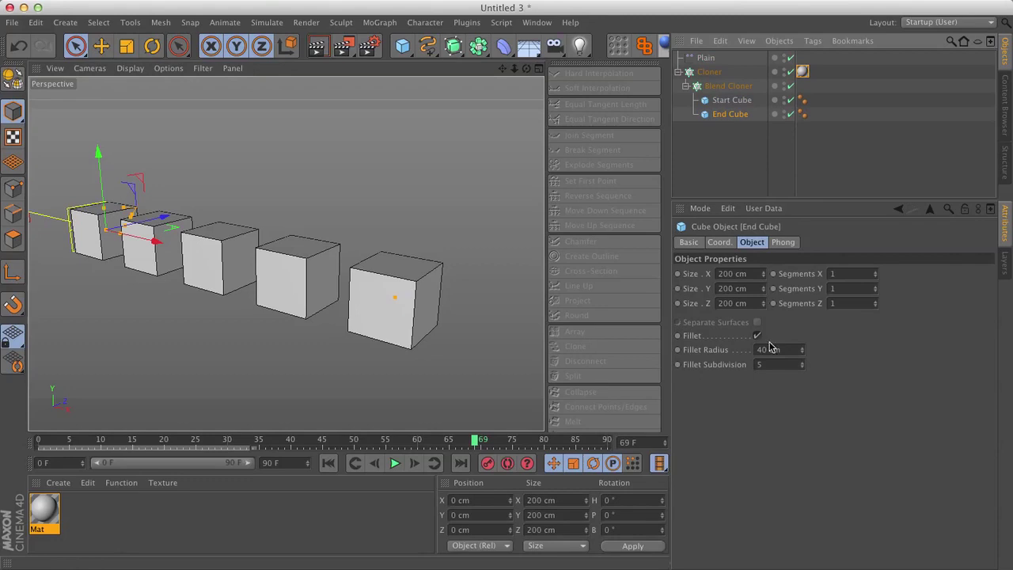
pyautogui.click(722, 100)
pyautogui.click(757, 335)
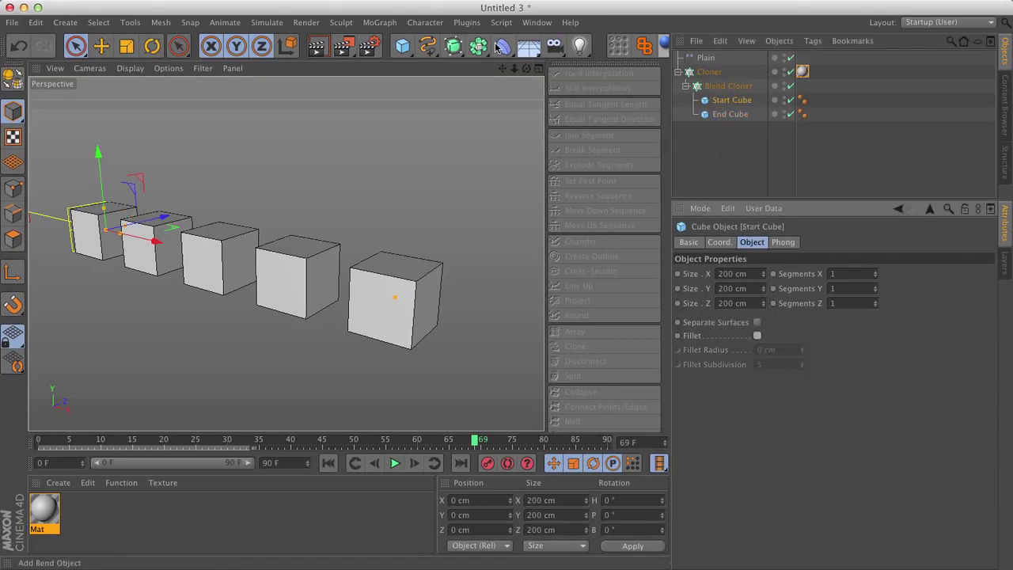
# Step: Add a Twist deformer as a child of End Cube and copy it under Start Cube
pyautogui.moveTo(498, 47); pyautogui.dragTo(571, 93)
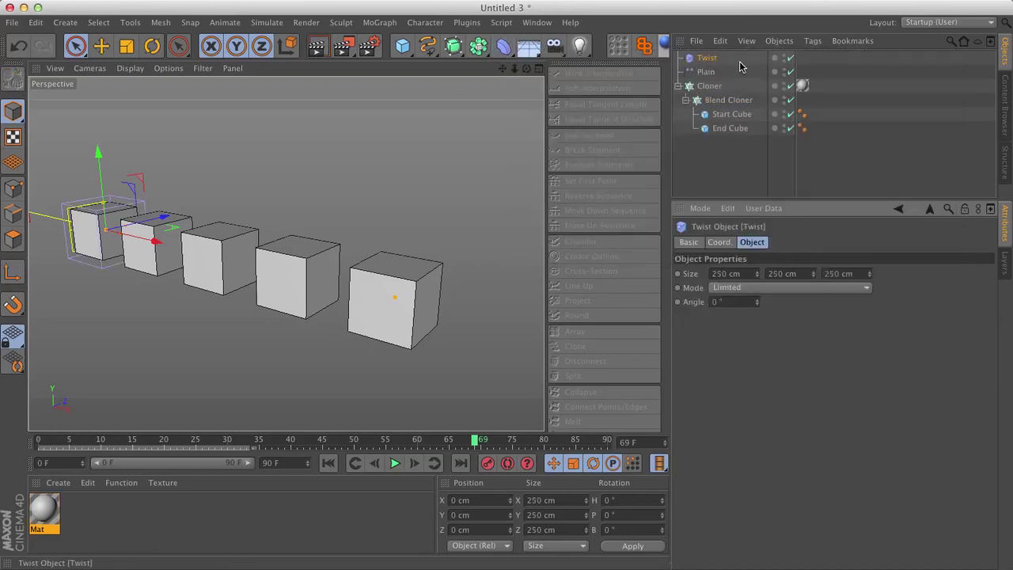
pyautogui.moveTo(705, 62); pyautogui.dragTo(731, 129)
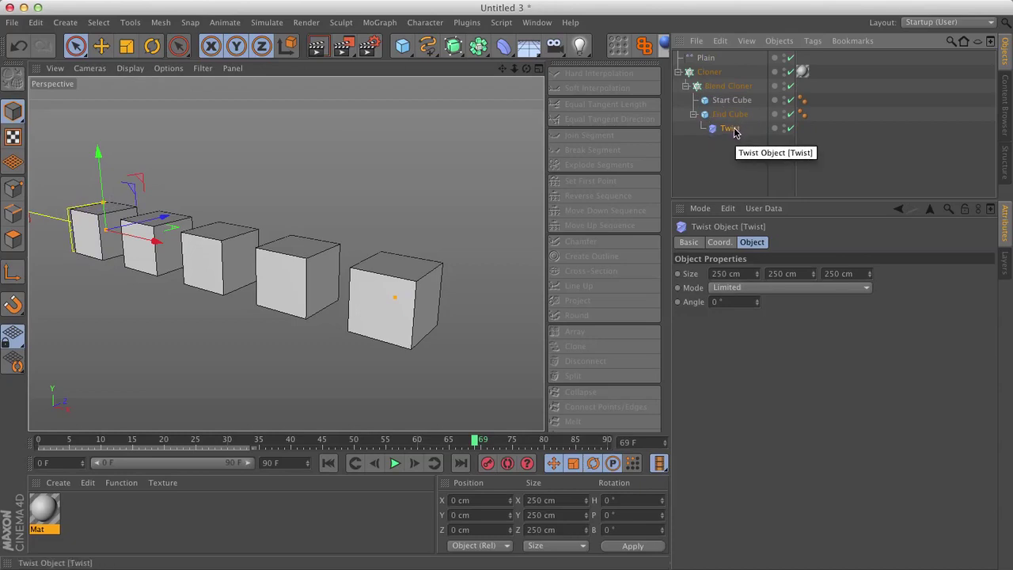
pyautogui.keyDown('ctrl'); pyautogui.moveTo(734, 133); pyautogui.dragTo(736, 106); pyautogui.keyUp('ctrl')
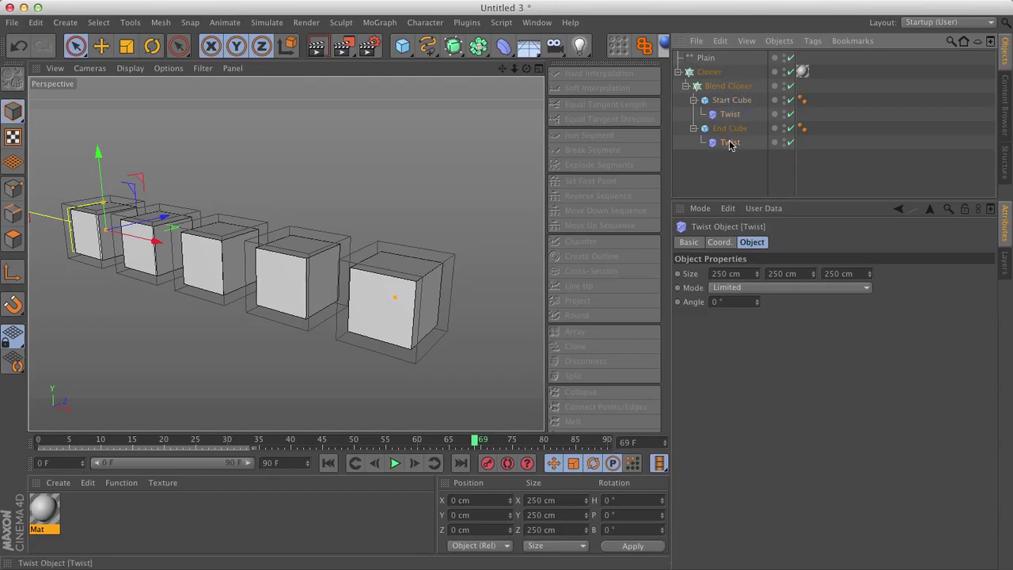
# Step: Set the angle of End Cube's Twist deformer to 63° and select the Plain effector
pyautogui.moveTo(755, 304); pyautogui.dragTo(764, 301)
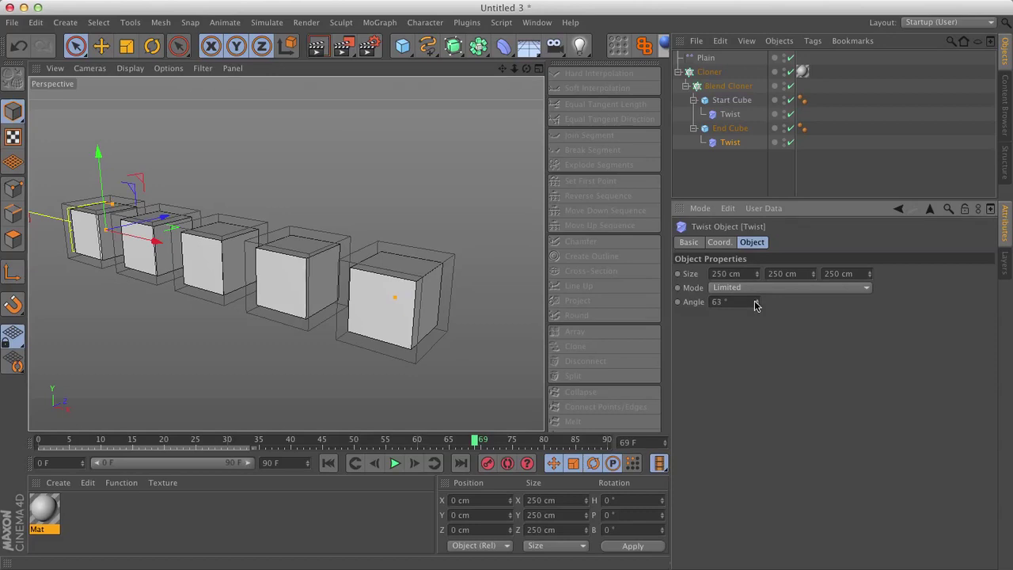
pyautogui.click(706, 58)
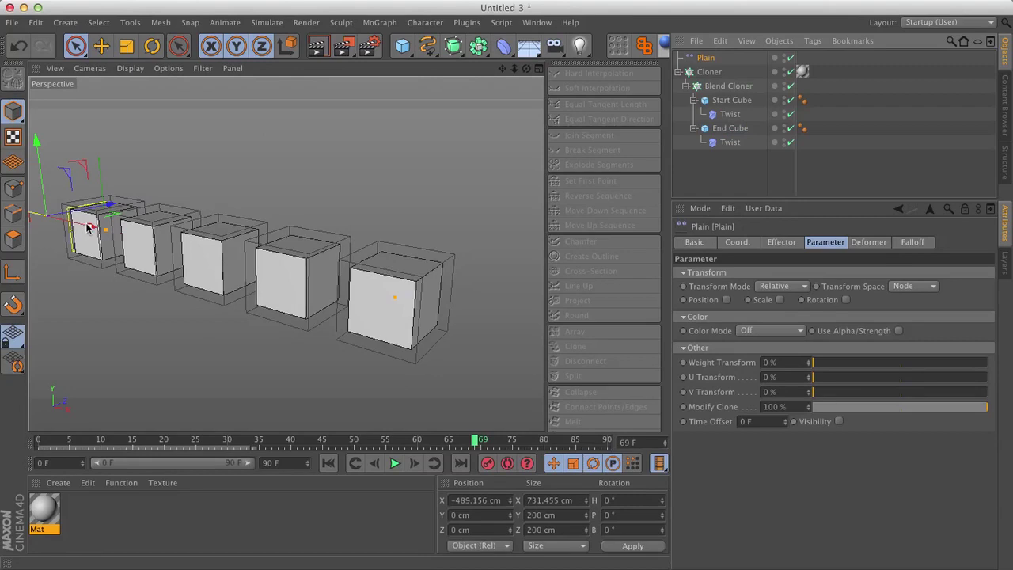
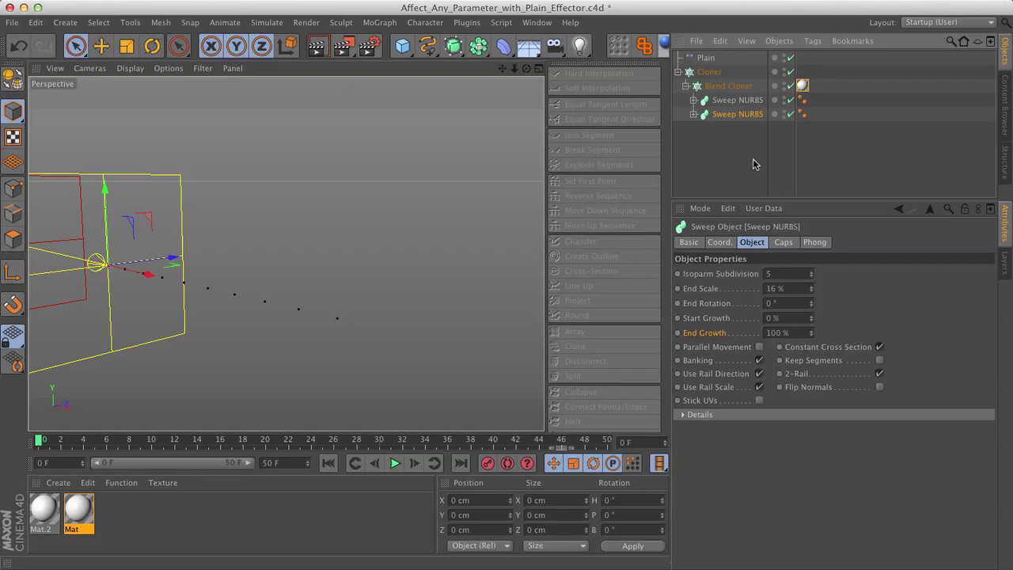
# Step: Examine the example scene's Sweep NURBS objects, Blend Cloner and Mat material while scrubbing the animation forward and back to frame 0
pyautogui.click(738, 100)
pyautogui.click(745, 116)
pyautogui.moveTo(42, 446)
pyautogui.mouseDown()
pyautogui.moveTo(219, 440)
pyautogui.moveTo(663, 484)
pyautogui.moveTo(16, 456)
pyautogui.moveTo(259, 463)
pyautogui.moveTo(644, 445)
pyautogui.moveTo(12, 427)
pyautogui.moveTo(587, 453)
pyautogui.mouseUp()
pyautogui.click(729, 85)
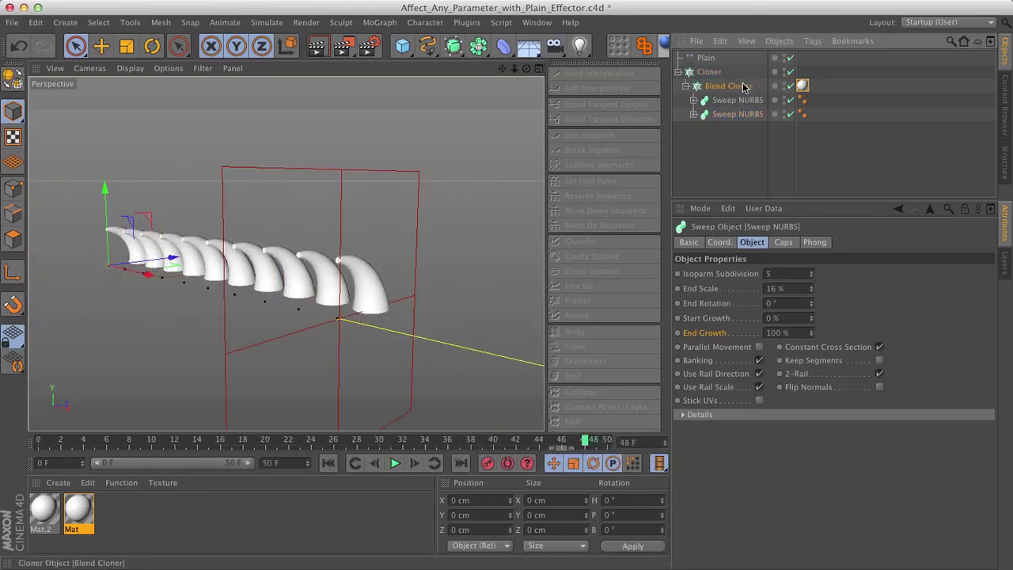
pyautogui.click(736, 103)
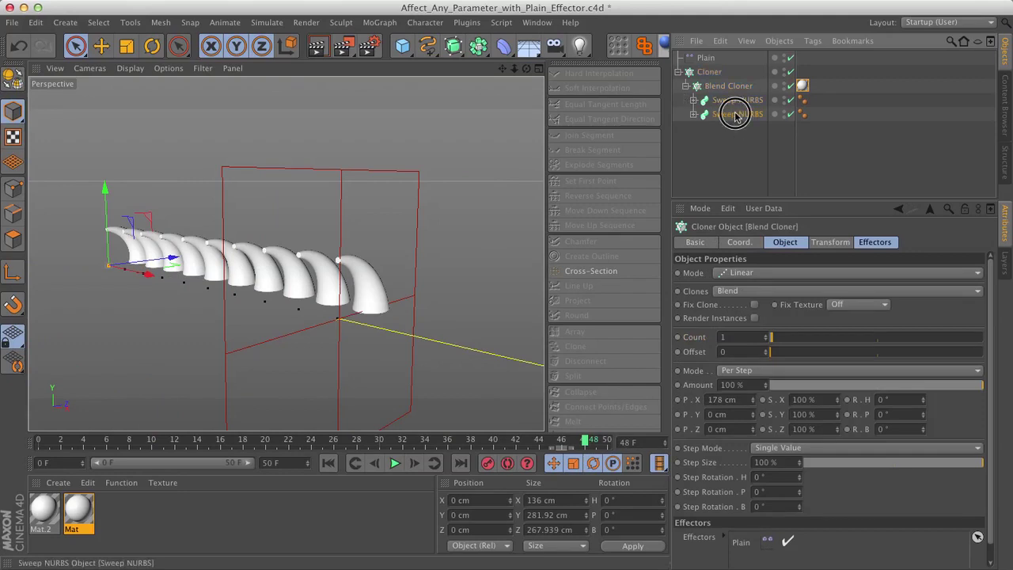
pyautogui.click(801, 86)
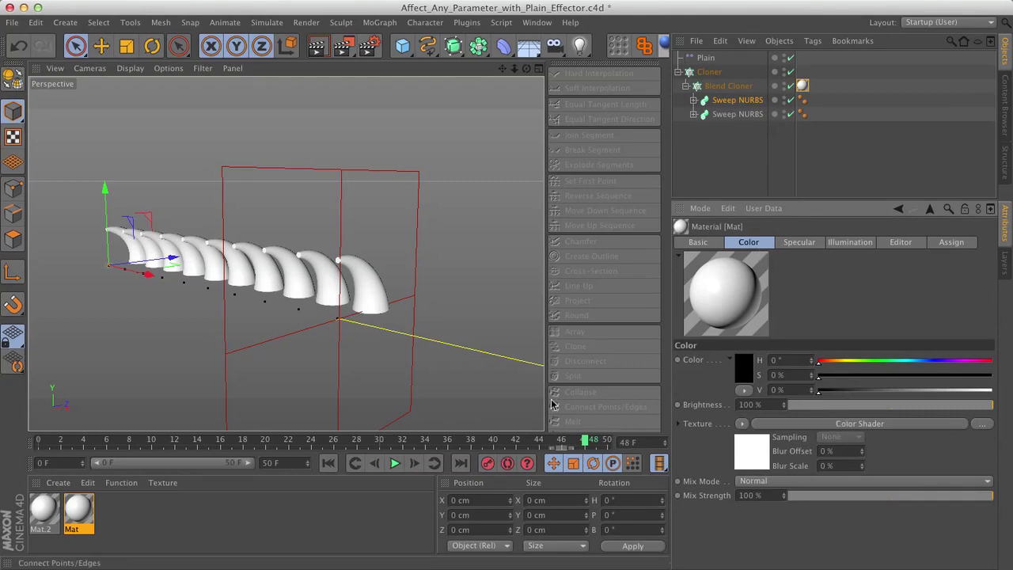
pyautogui.moveTo(589, 442); pyautogui.dragTo(602, 442)
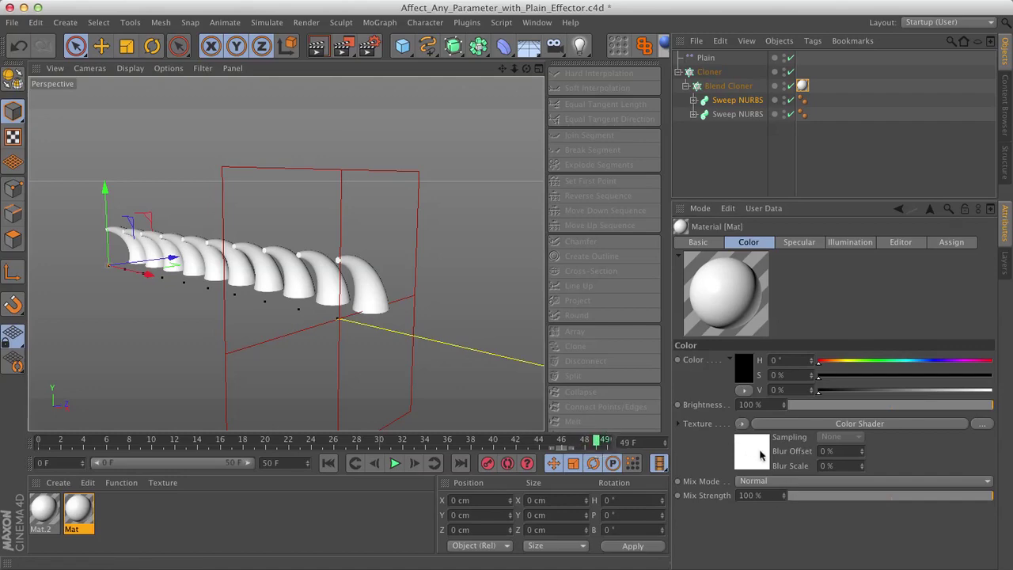
pyautogui.moveTo(557, 438); pyautogui.dragTo(1, 417)
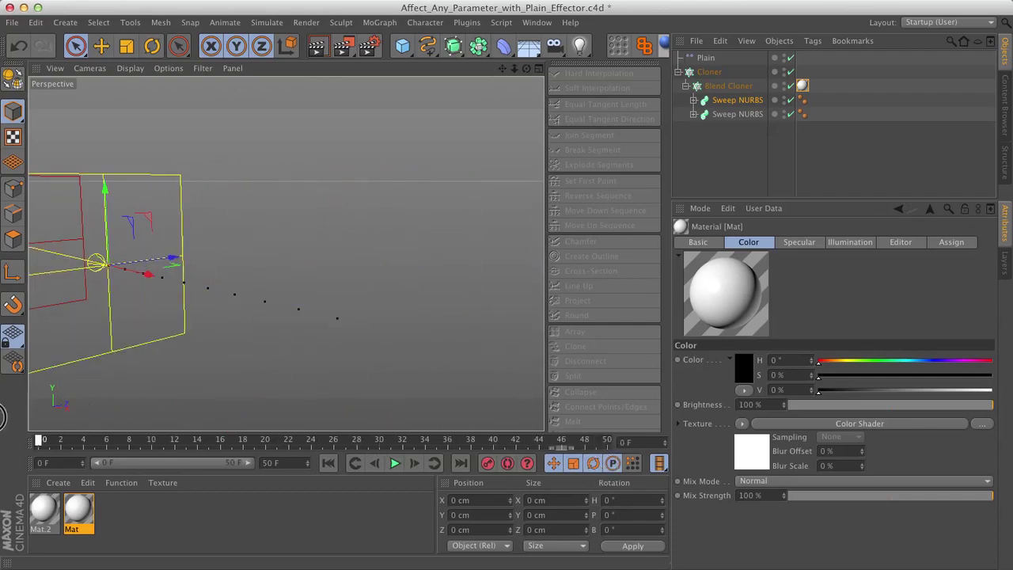
# Step: Examine the Plain effector's parameters and the Mat material's Color Shader while scrubbing the animation to frame 49
pyautogui.click(705, 58)
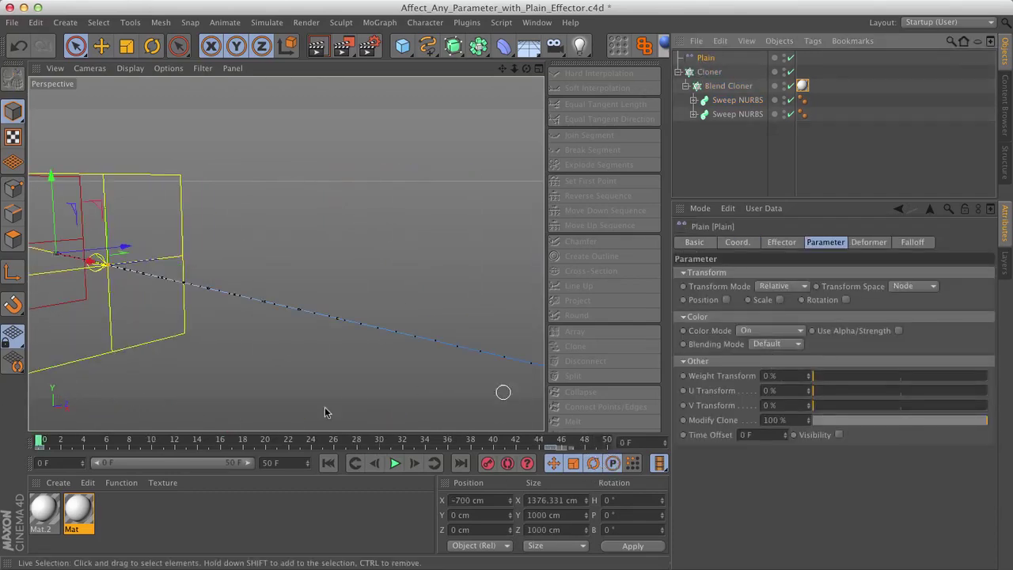
pyautogui.moveTo(51, 440); pyautogui.dragTo(588, 469)
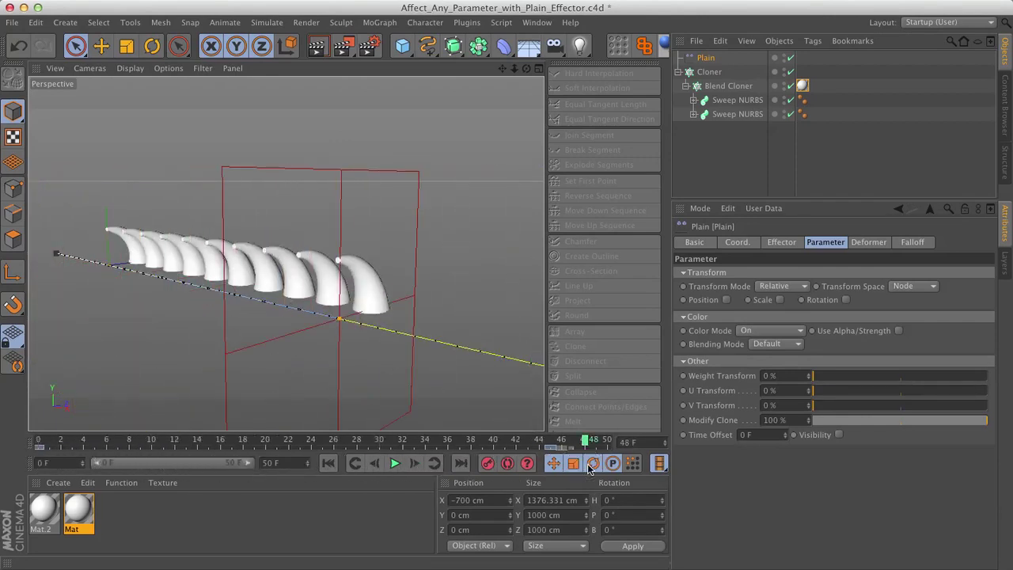
pyautogui.click(801, 85)
pyautogui.click(780, 277)
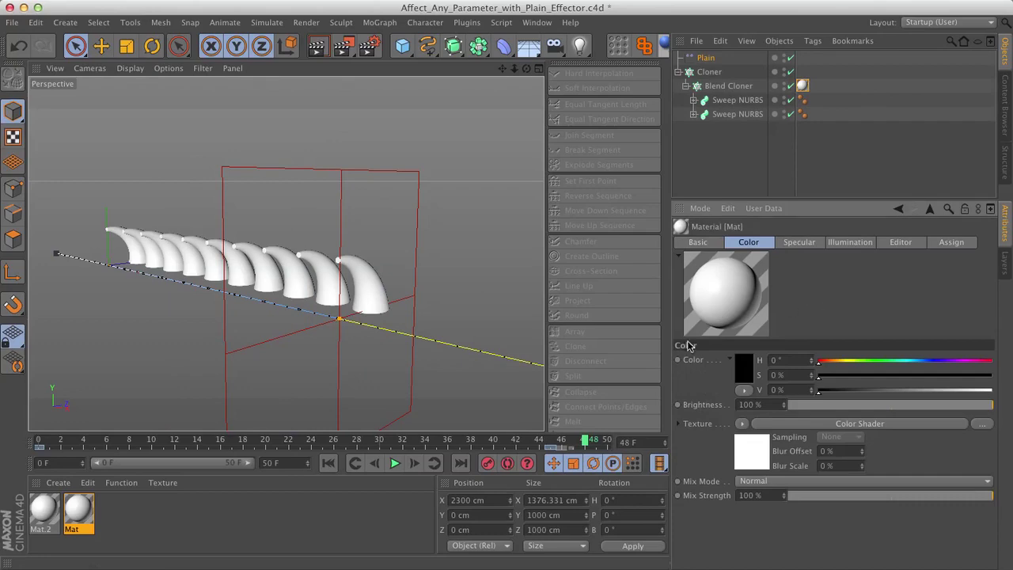
pyautogui.moveTo(586, 443); pyautogui.dragTo(599, 461)
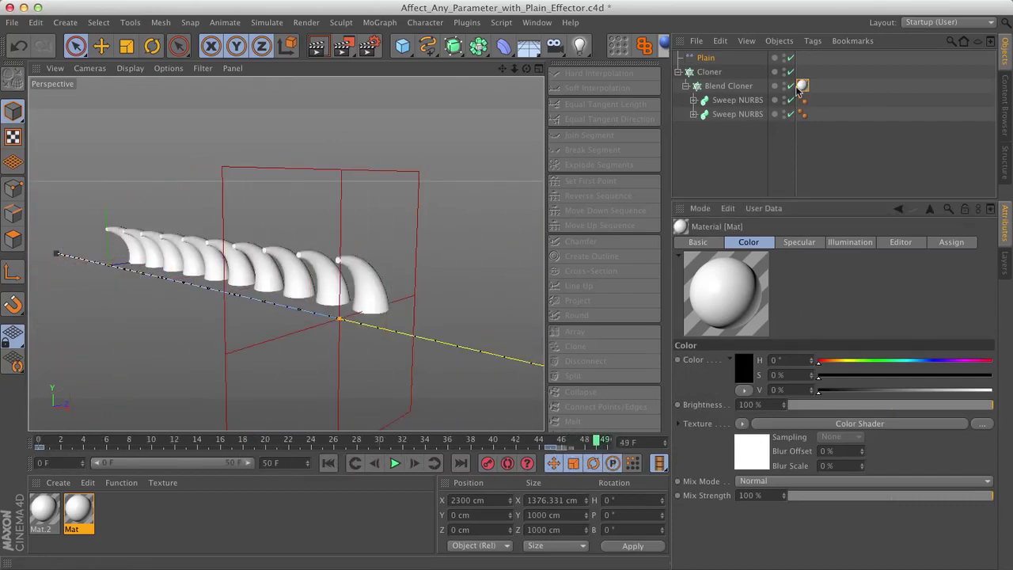